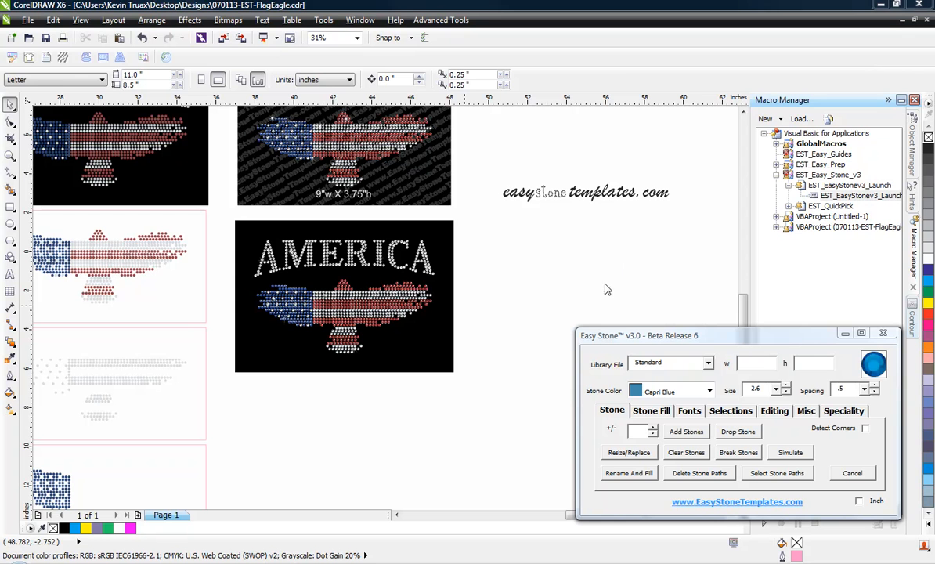
Step: Select the black AMERICA panel (285.002 × 197.985 mm) and show Easy Stone's Speciality options
{"action": "left_click", "coordinate": [453, 247]}
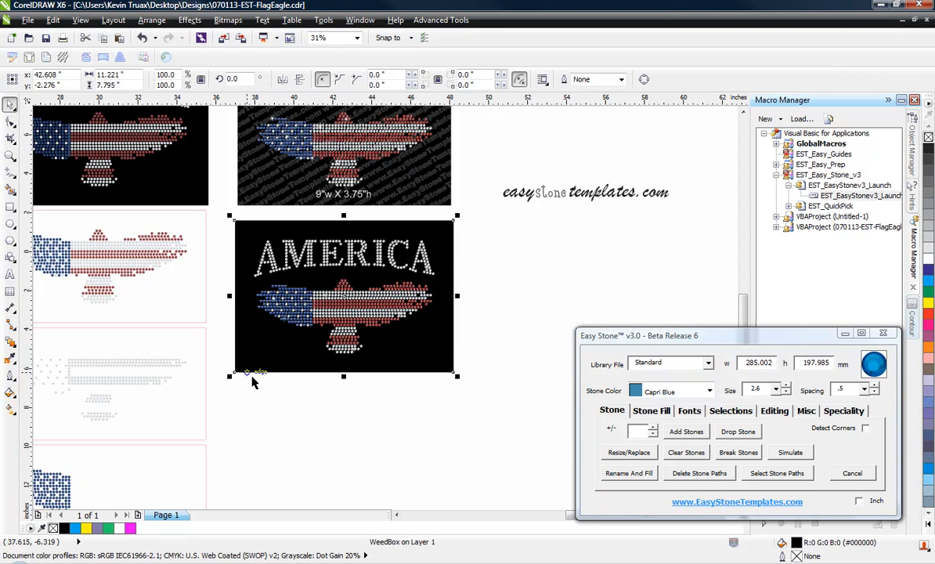
{"action": "left_click", "coordinate": [217, 349]}
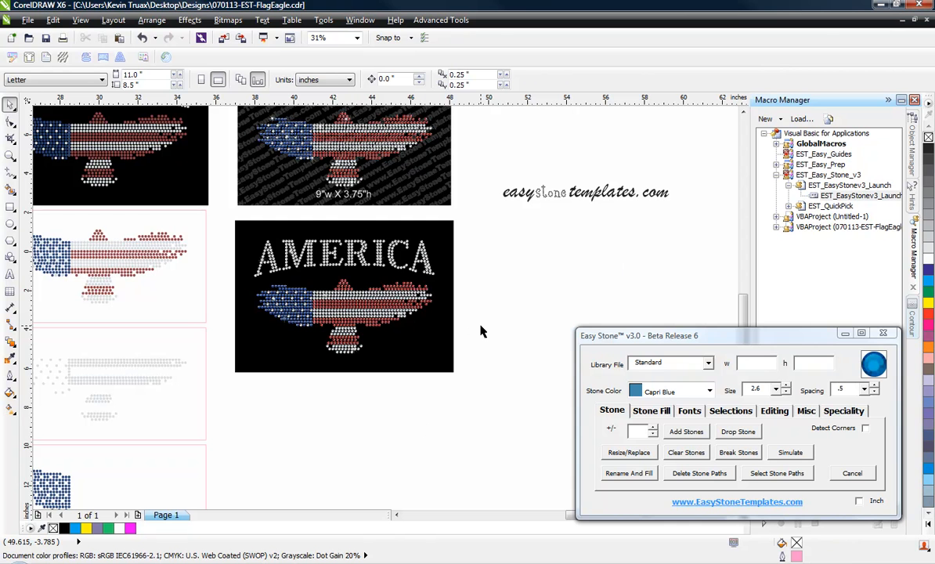
{"action": "left_click", "coordinate": [450, 329]}
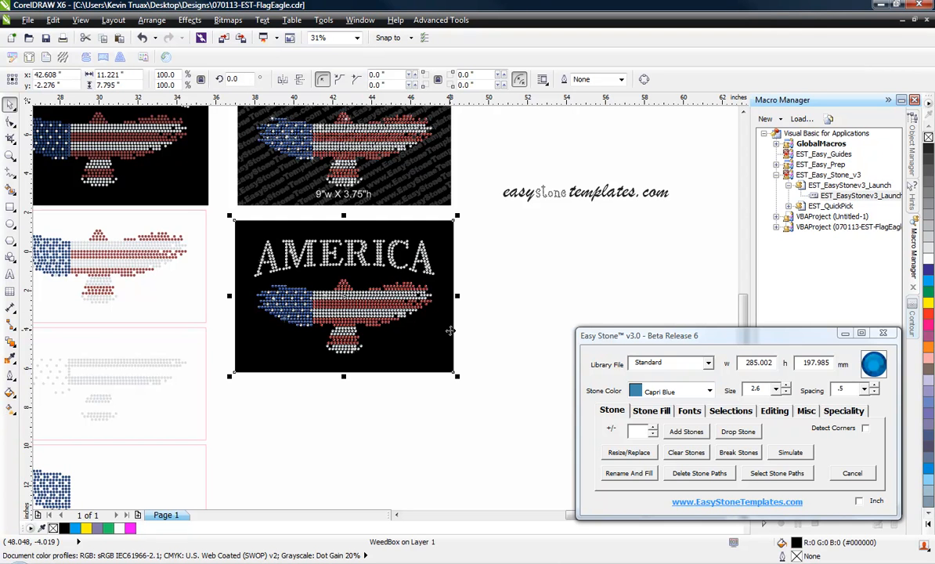
{"action": "left_click", "coordinate": [486, 319]}
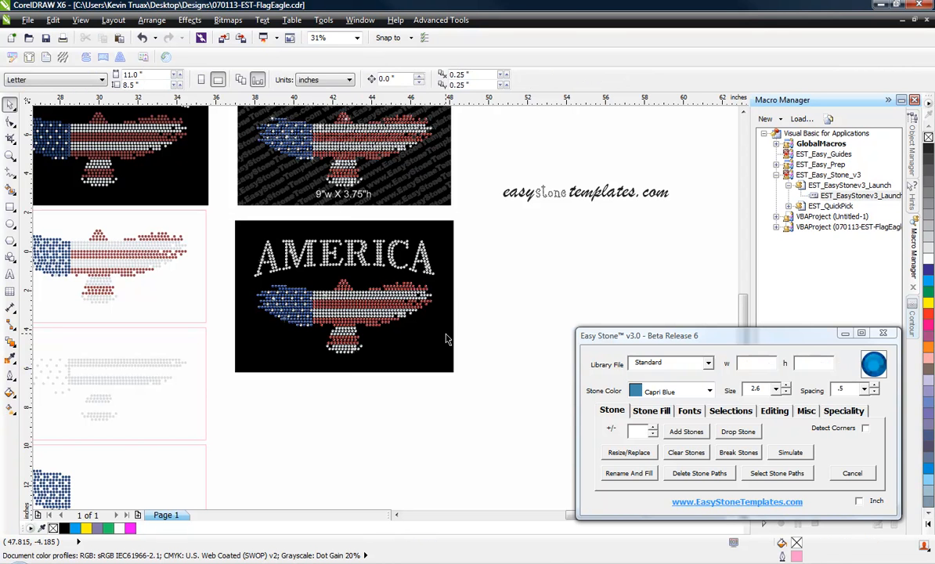
{"action": "left_click", "coordinate": [446, 334]}
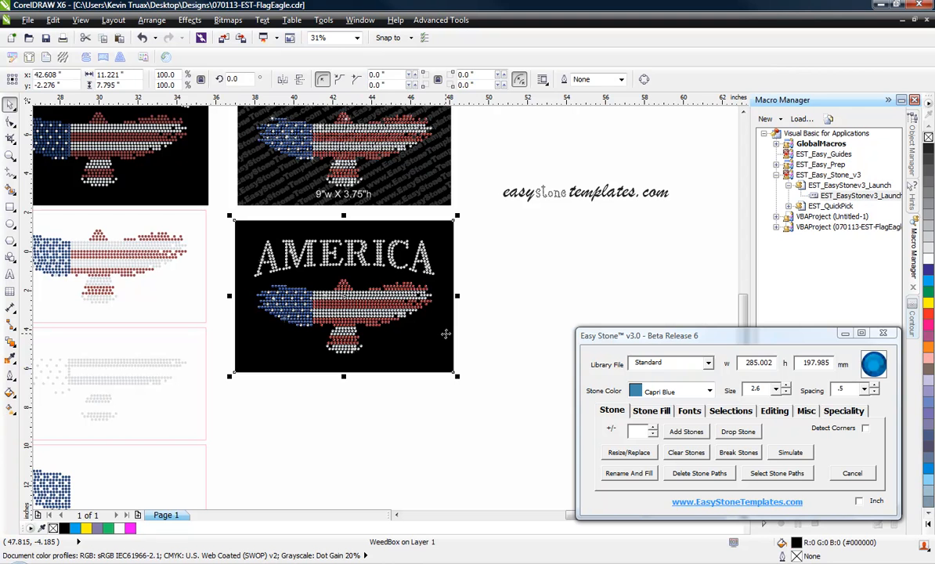
{"action": "left_click", "coordinate": [512, 318]}
{"action": "left_click", "coordinate": [451, 350]}
{"action": "left_click", "coordinate": [521, 321]}
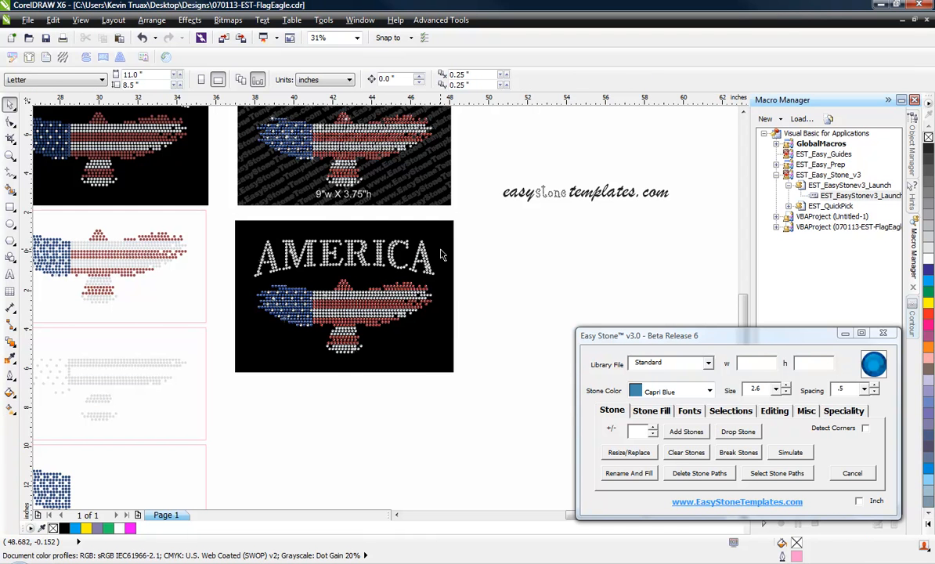
{"action": "left_click", "coordinate": [243, 329]}
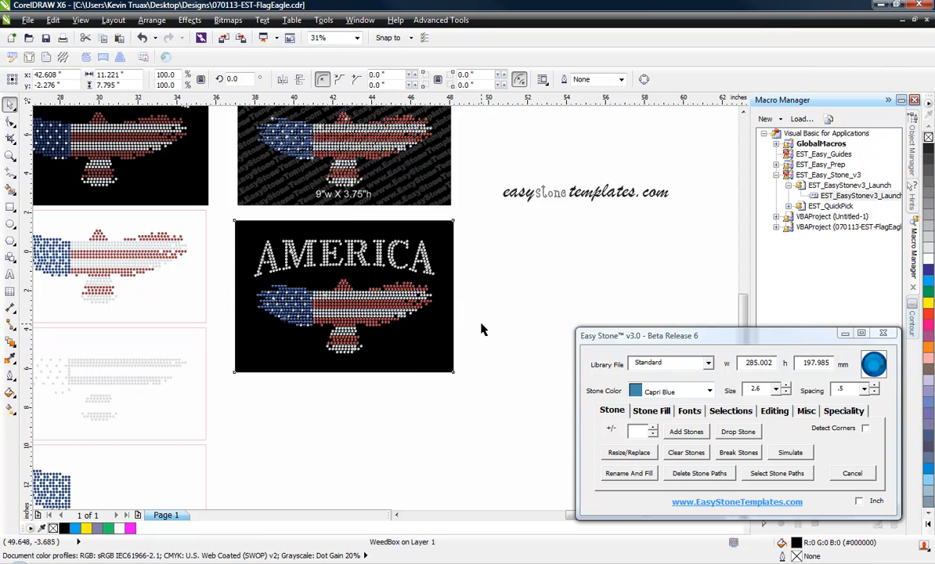
{"action": "left_click", "coordinate": [474, 330]}
{"action": "left_click", "coordinate": [440, 337]}
{"action": "left_click", "coordinate": [842, 413]}
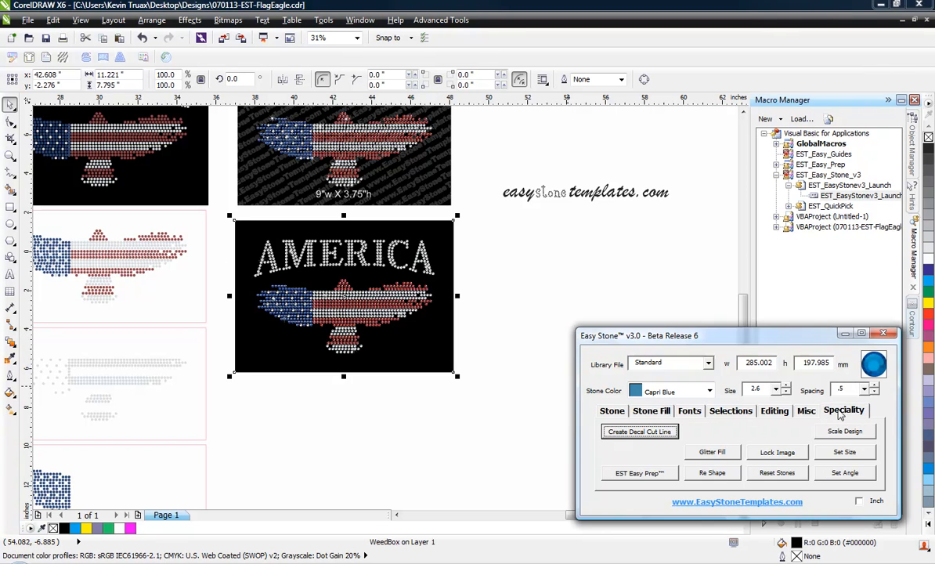
Step: Open the Easy Prep v2.0 options window via EST Easy Prep
{"action": "left_click", "coordinate": [639, 476]}
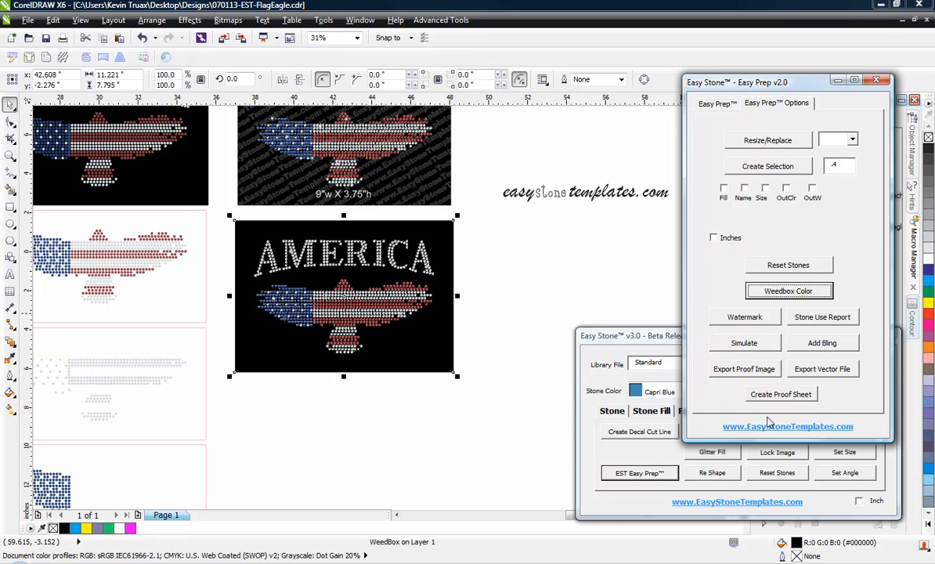
{"action": "left_click", "coordinate": [747, 317]}
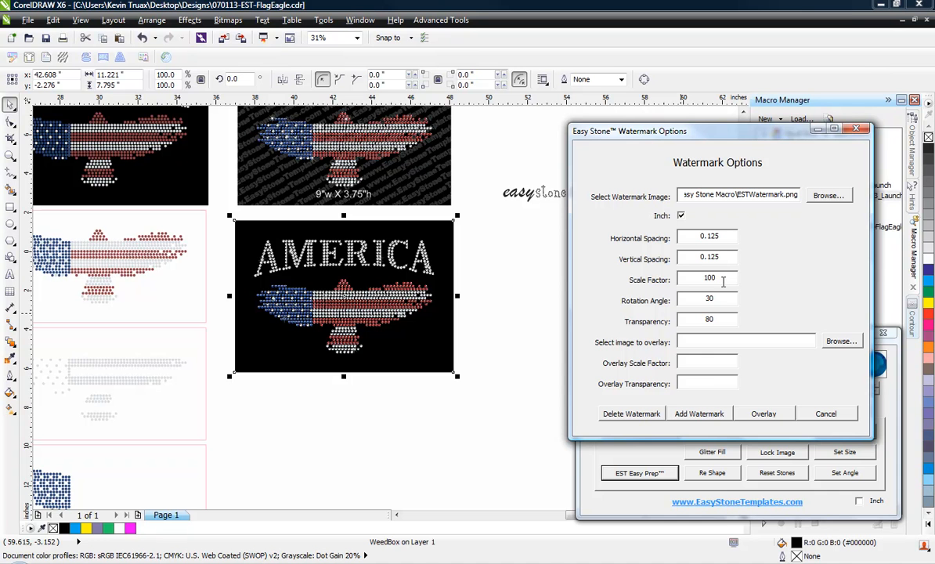
{"action": "left_click_drag", "start_coordinate": [724, 280], "coordinate": [672, 282]}
{"action": "double_click", "coordinate": [709, 320]}
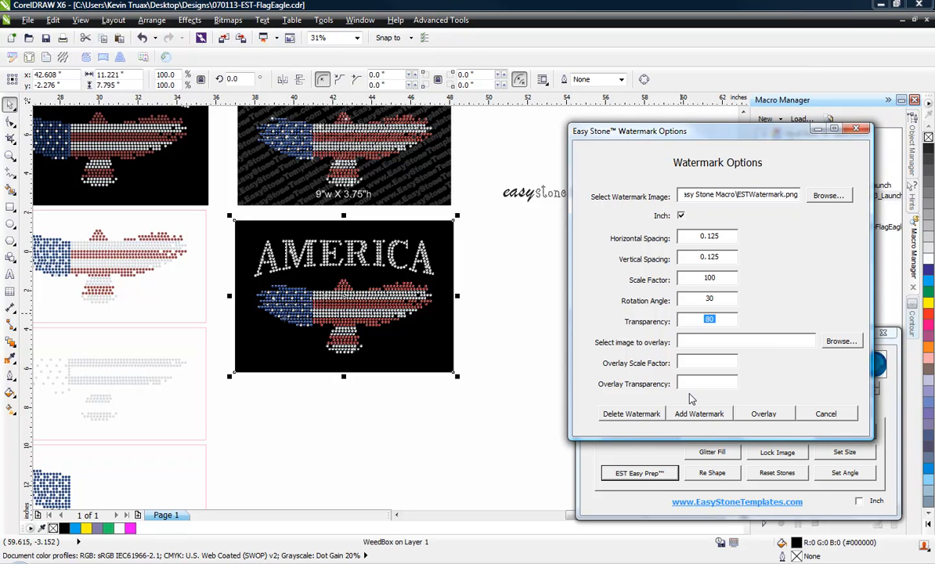
{"action": "left_click", "coordinate": [700, 415]}
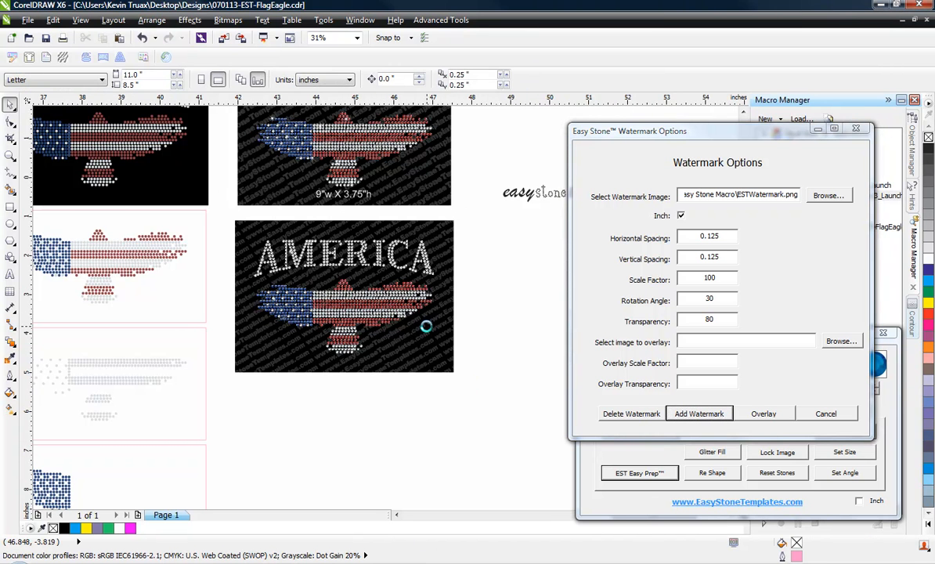
{"action": "scroll", "coordinate": [425, 327], "scroll_direction": "up", "scroll_amount": 2}
{"action": "scroll", "coordinate": [423, 324], "scroll_direction": "up", "scroll_amount": 2}
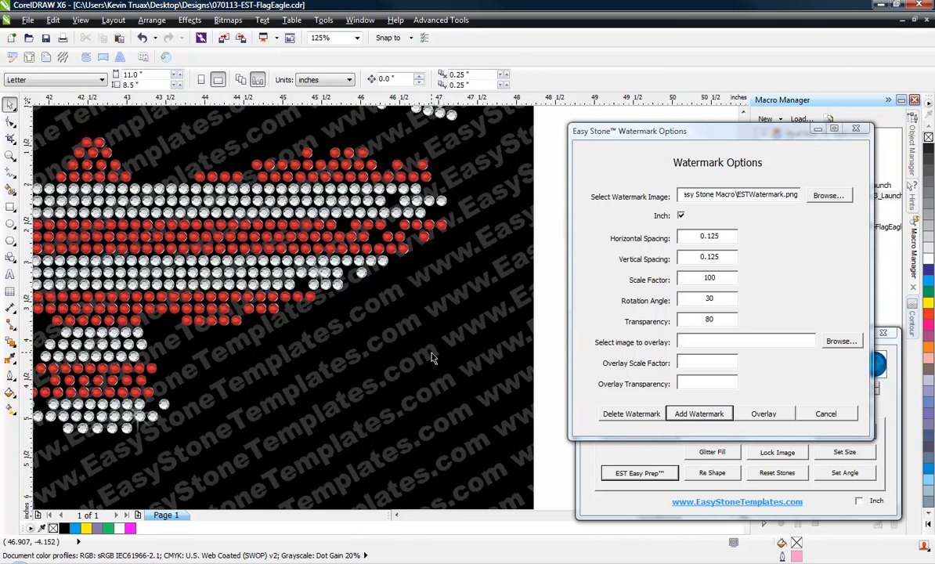
{"action": "scroll", "coordinate": [432, 358], "scroll_direction": "down", "scroll_amount": 2}
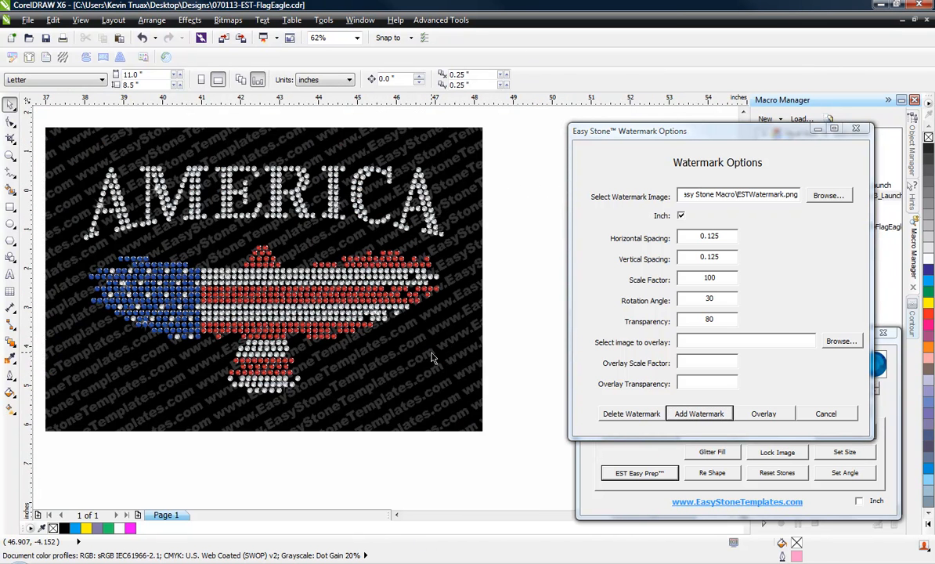
{"action": "left_click", "coordinate": [431, 358]}
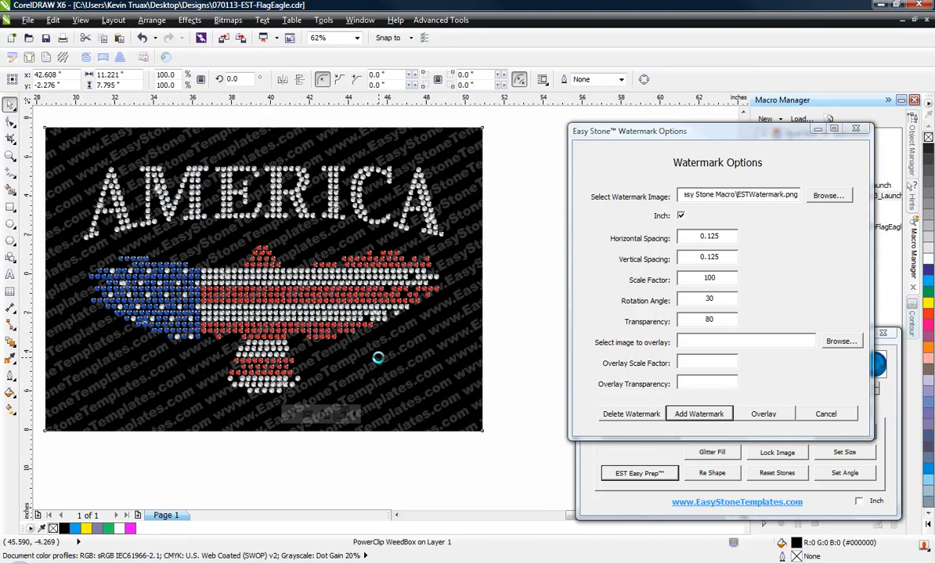
{"action": "scroll", "coordinate": [379, 357], "scroll_direction": "down", "scroll_amount": 2}
{"action": "scroll", "coordinate": [367, 375], "scroll_direction": "up", "scroll_amount": 1}
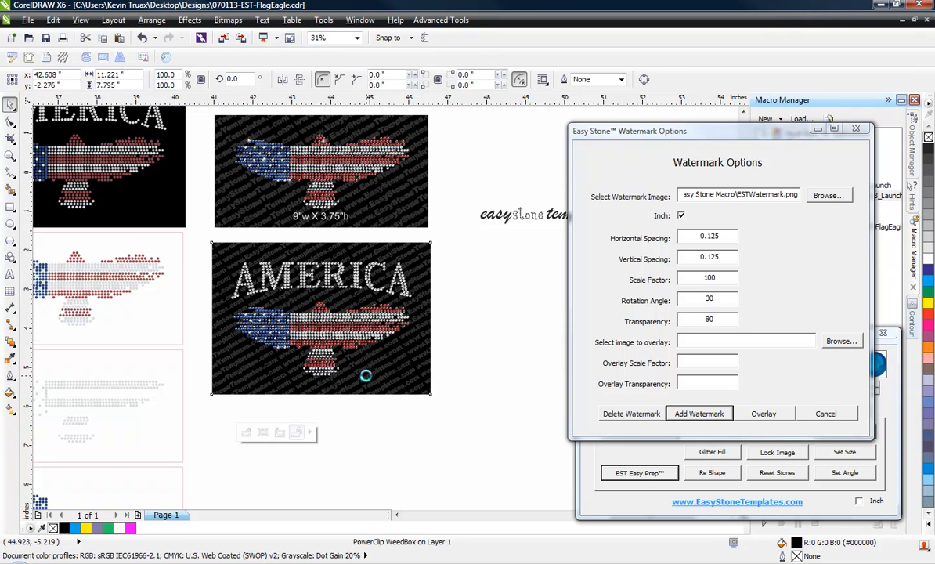
{"action": "left_click", "coordinate": [347, 466]}
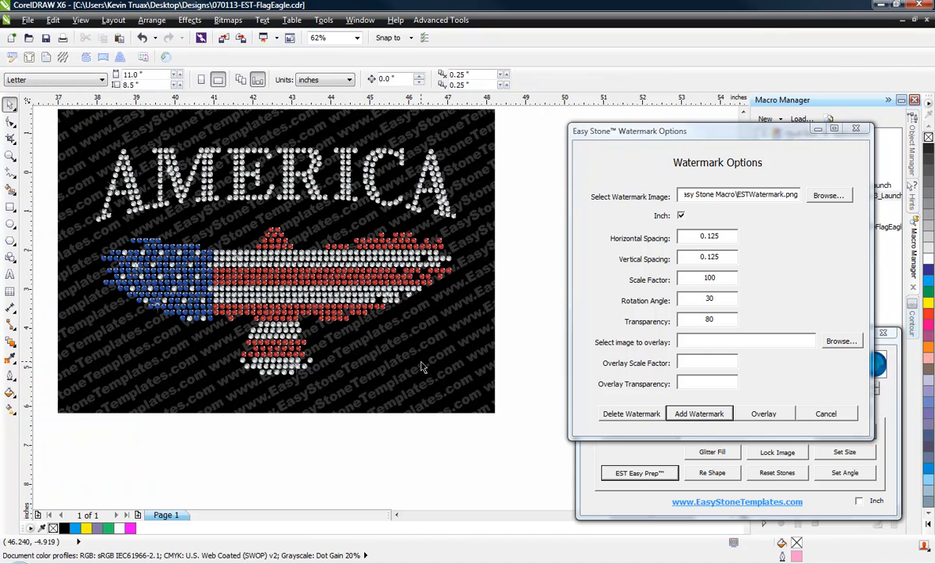
{"action": "left_click", "coordinate": [459, 358]}
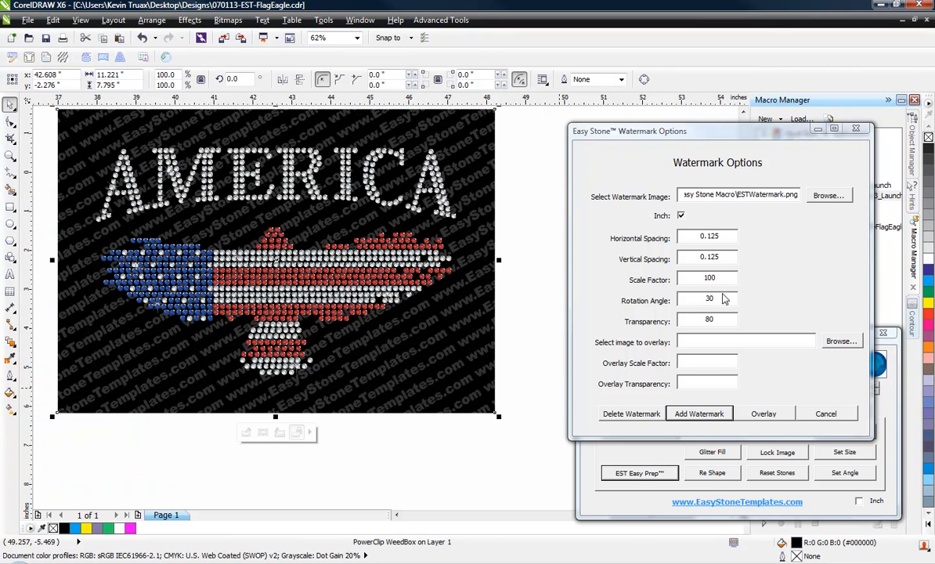
Step: Reapply the watermark at scale factor 50 and close the Watermark Options
{"action": "left_click_drag", "start_coordinate": [720, 277], "coordinate": [695, 281]}
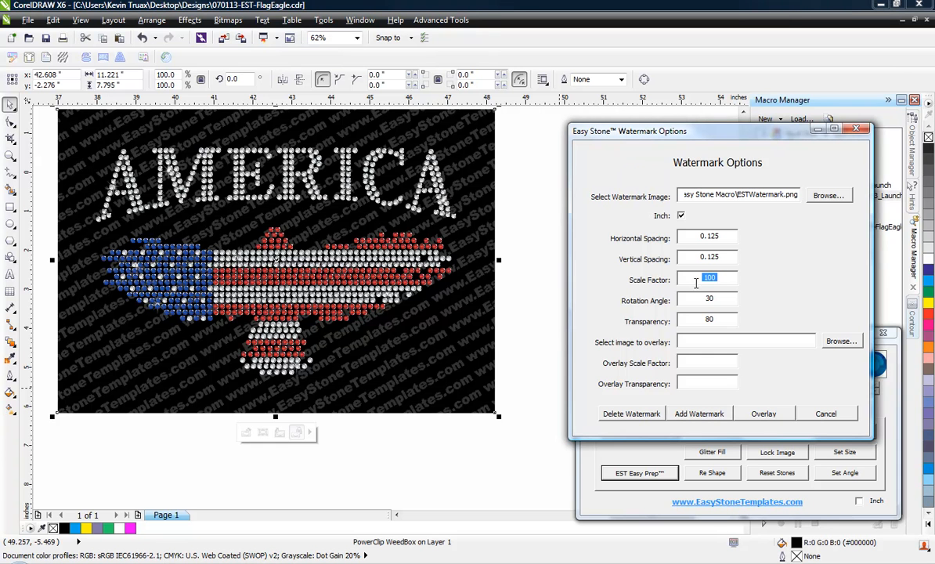
{"action": "type", "text": "50"}
{"action": "left_click", "coordinate": [701, 415]}
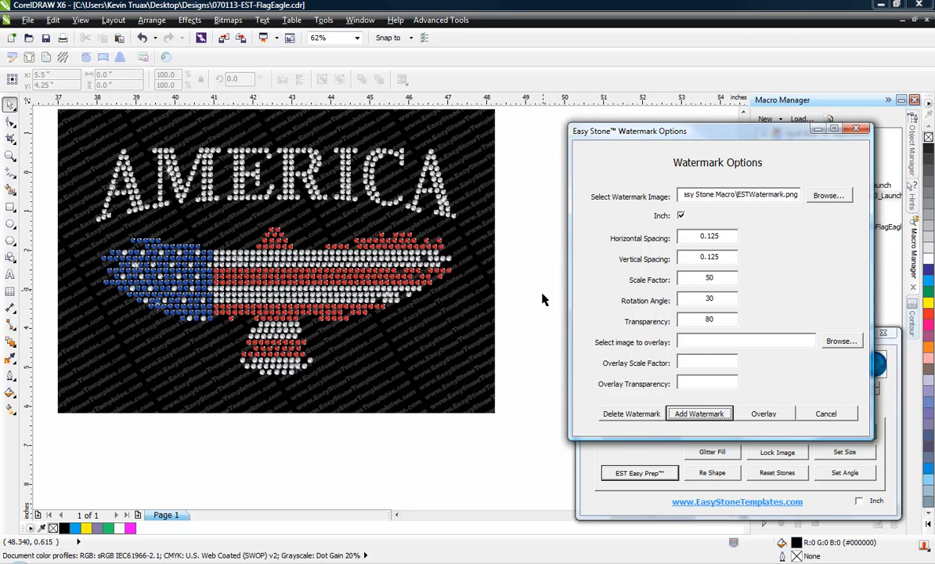
{"action": "left_click", "coordinate": [490, 331]}
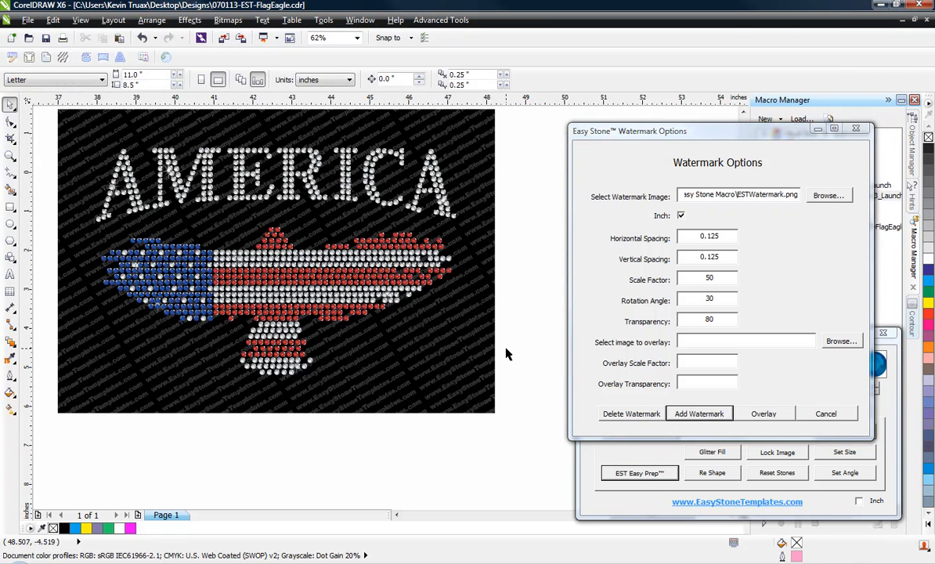
{"action": "left_click", "coordinate": [469, 364]}
{"action": "left_click", "coordinate": [693, 279]}
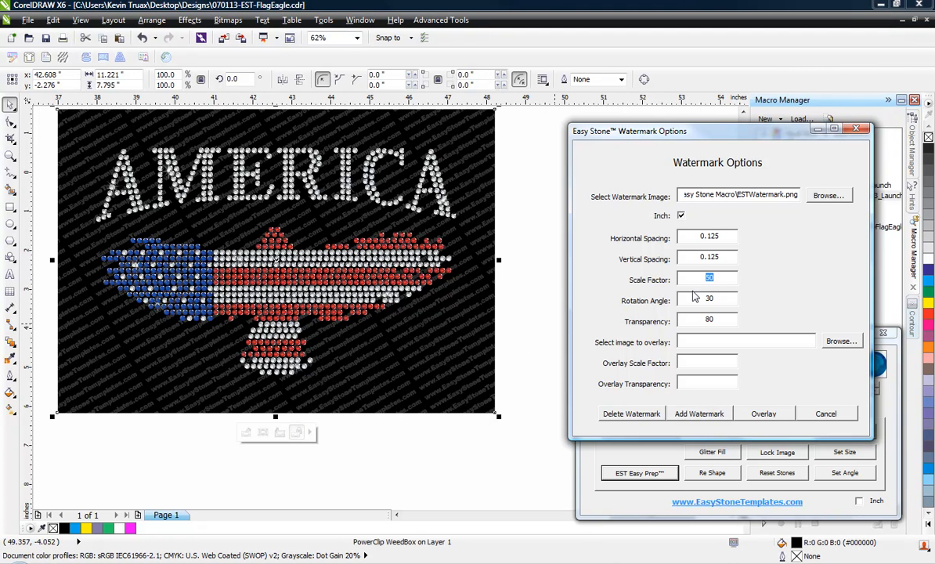
{"action": "left_click", "coordinate": [826, 413]}
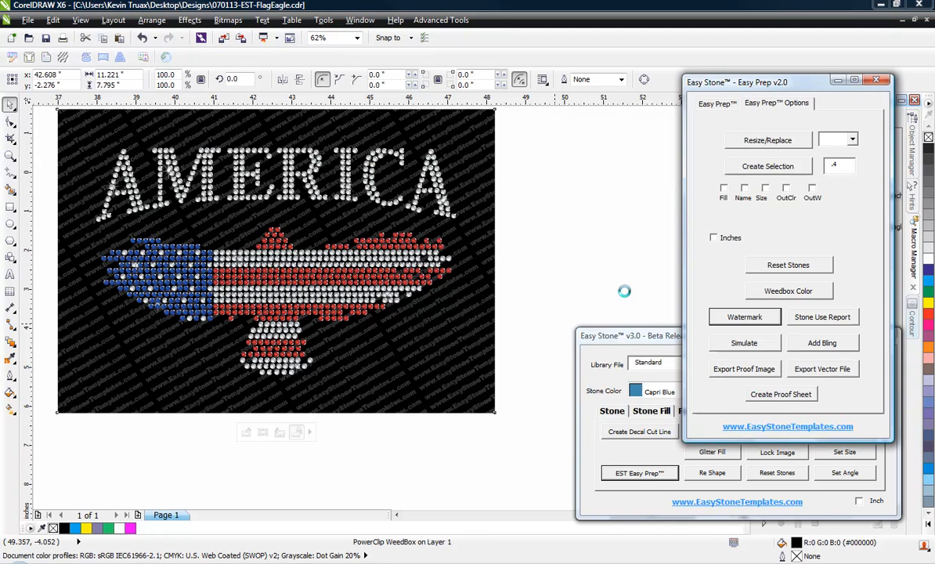
Step: Zoom in on the easystonetemplates.com text and bring the Easy Stone v3.0 panel forward
{"action": "left_click", "coordinate": [562, 300]}
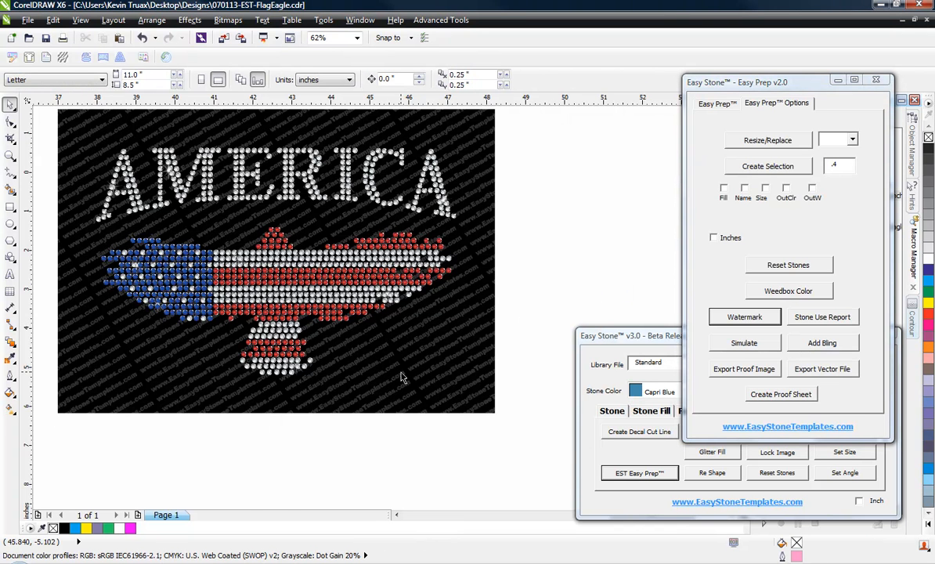
{"action": "scroll", "coordinate": [349, 344], "scroll_direction": "down", "scroll_amount": 3}
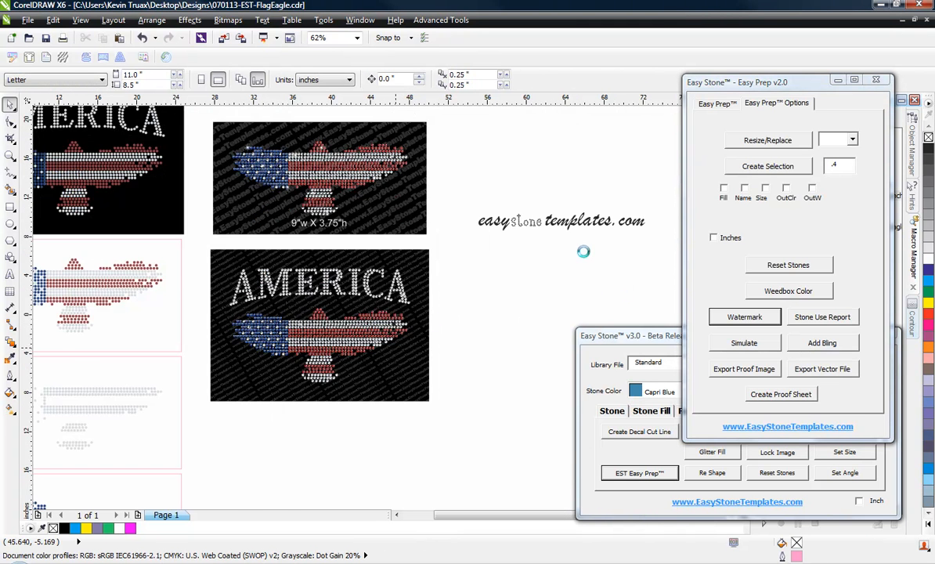
{"action": "scroll", "coordinate": [509, 283], "scroll_direction": "up", "scroll_amount": 1}
{"action": "scroll", "coordinate": [509, 284], "scroll_direction": "up", "scroll_amount": 1}
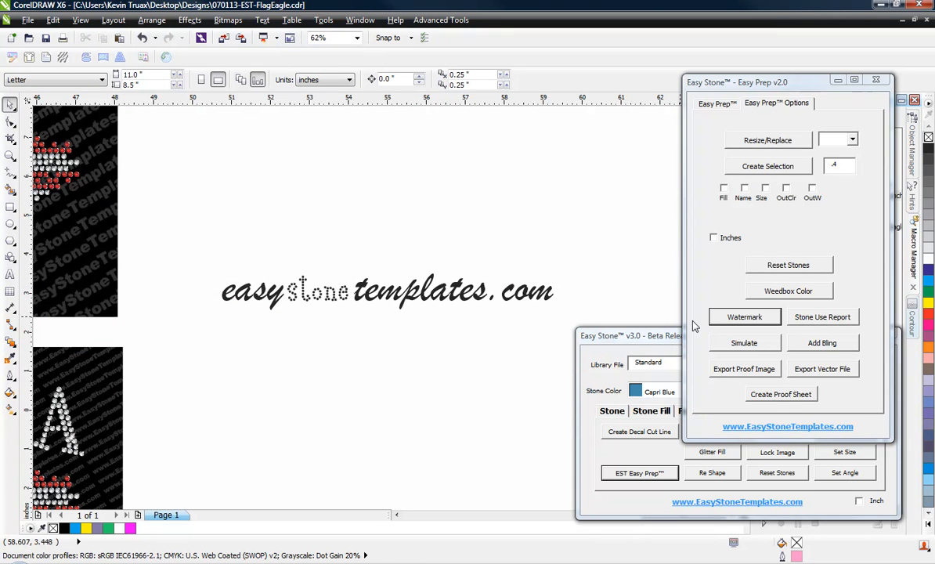
{"action": "left_click", "coordinate": [666, 335]}
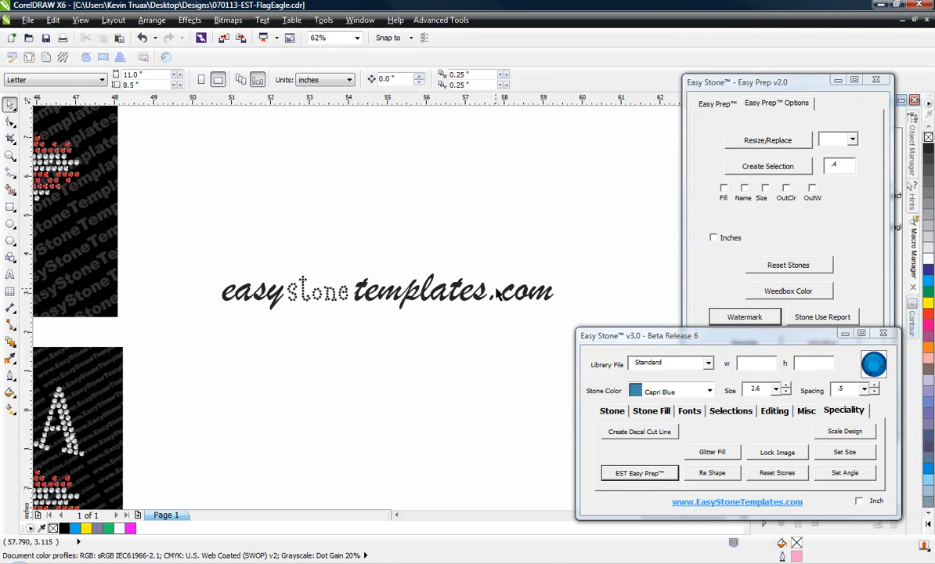
Step: Color the 215.86 × 23.466 mm easystonetemplates.com text white and open Export Proof Image settings
{"action": "left_click_drag", "start_coordinate": [578, 228], "coordinate": [187, 344]}
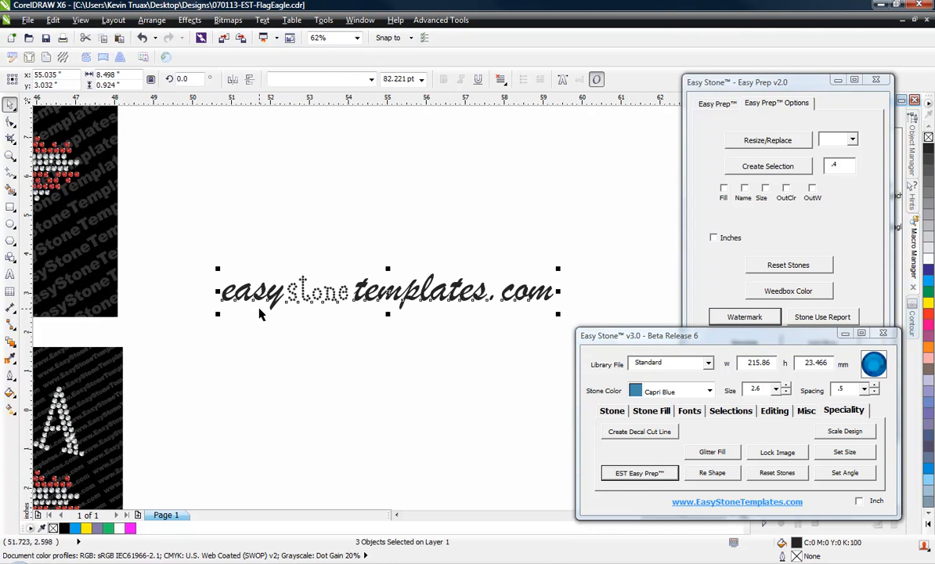
{"action": "left_click", "coordinate": [120, 530]}
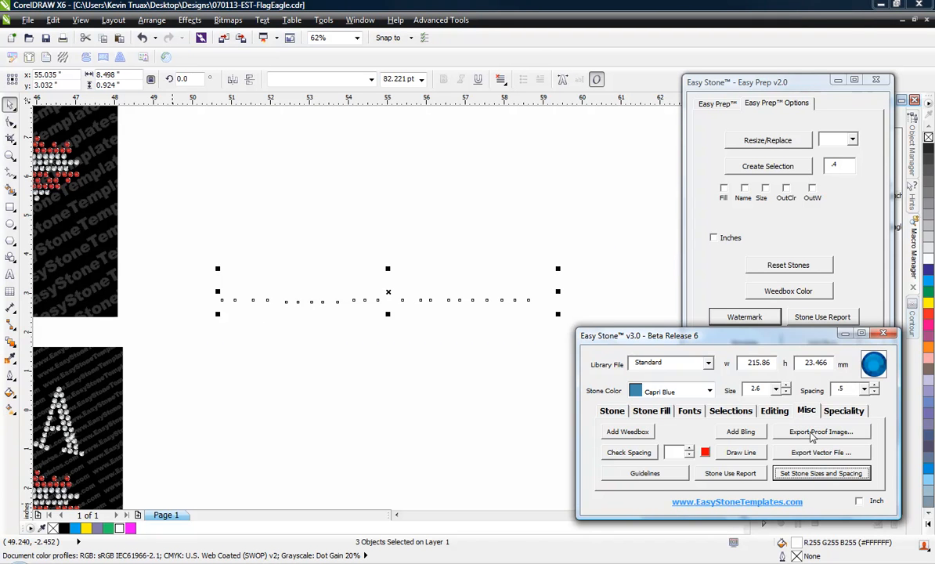
{"action": "left_click", "coordinate": [812, 433]}
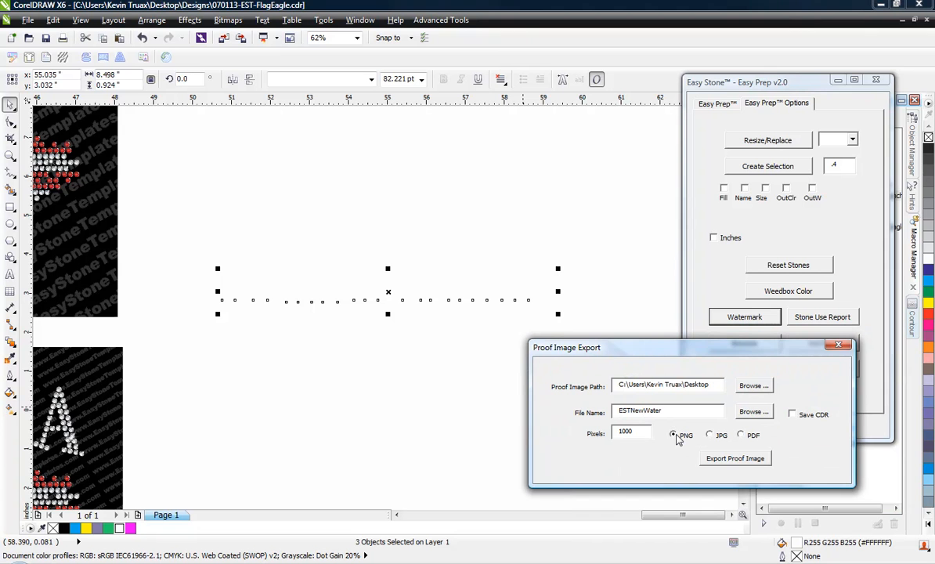
Step: Export the white logo as the 1000-pixel PNG ESTNewWater to the Desktop
{"action": "left_click_drag", "start_coordinate": [634, 432], "coordinate": [563, 437]}
{"action": "left_click_drag", "start_coordinate": [639, 431], "coordinate": [561, 435]}
{"action": "left_click", "coordinate": [719, 462]}
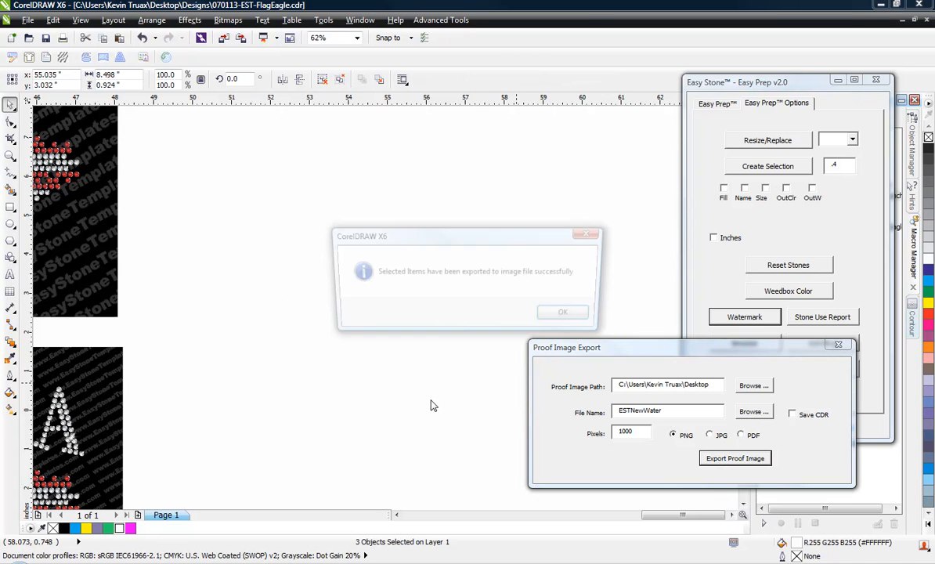
{"action": "left_click", "coordinate": [567, 318]}
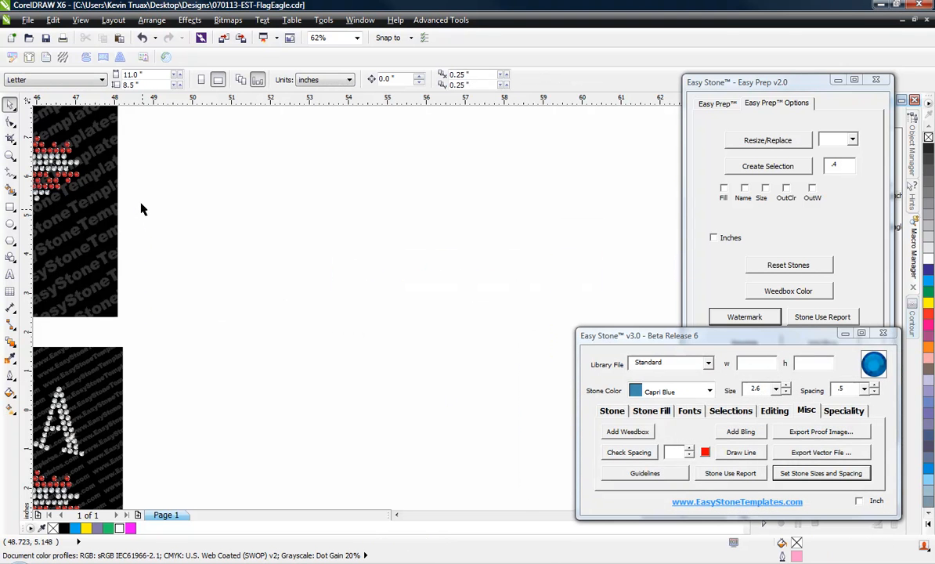
{"action": "left_click_drag", "start_coordinate": [132, 199], "coordinate": [597, 386]}
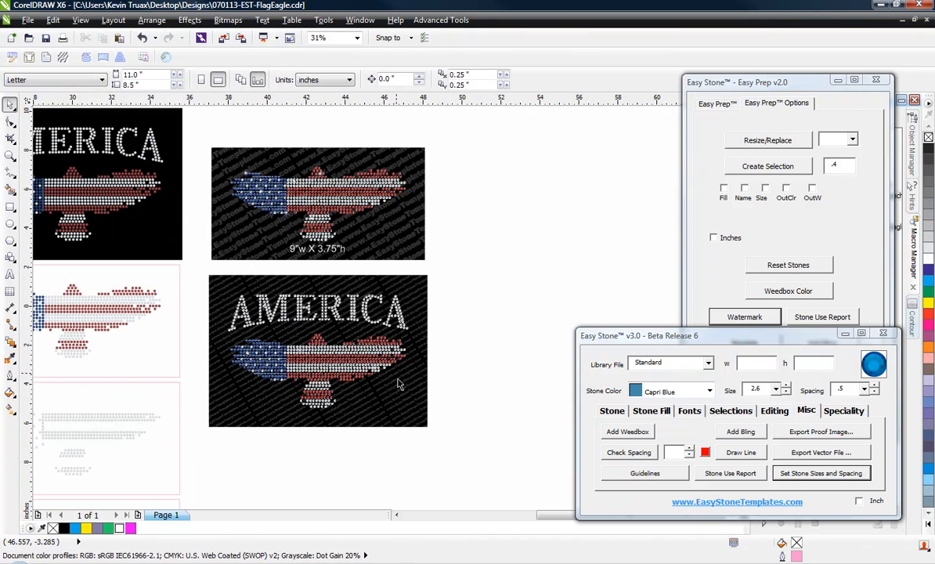
Step: Open Watermark Options for the AMERICA eagle design using ESTNewWater.png as the image
{"action": "left_click", "coordinate": [401, 379]}
{"action": "left_click", "coordinate": [764, 94]}
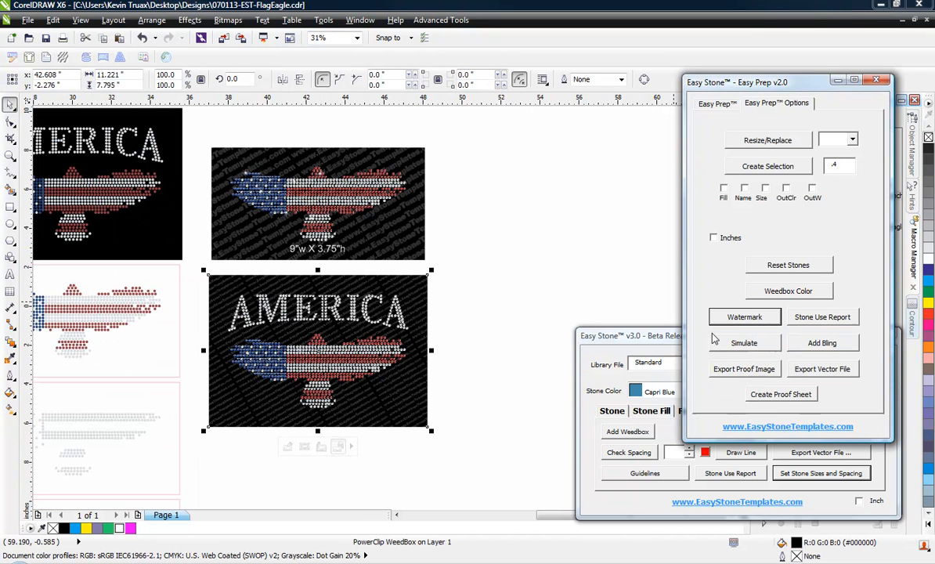
{"action": "left_click", "coordinate": [741, 318]}
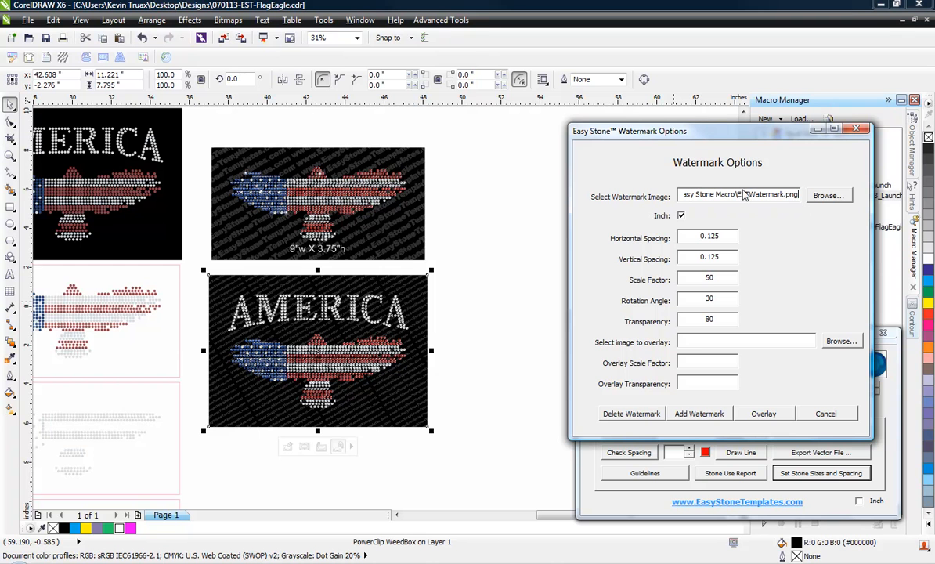
{"action": "left_click", "coordinate": [827, 196]}
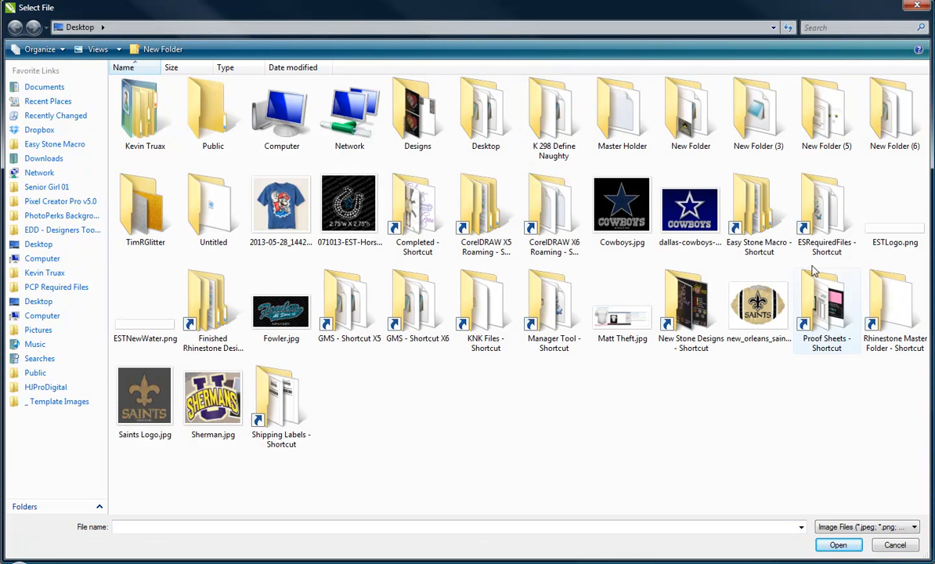
{"action": "double_click", "coordinate": [157, 327]}
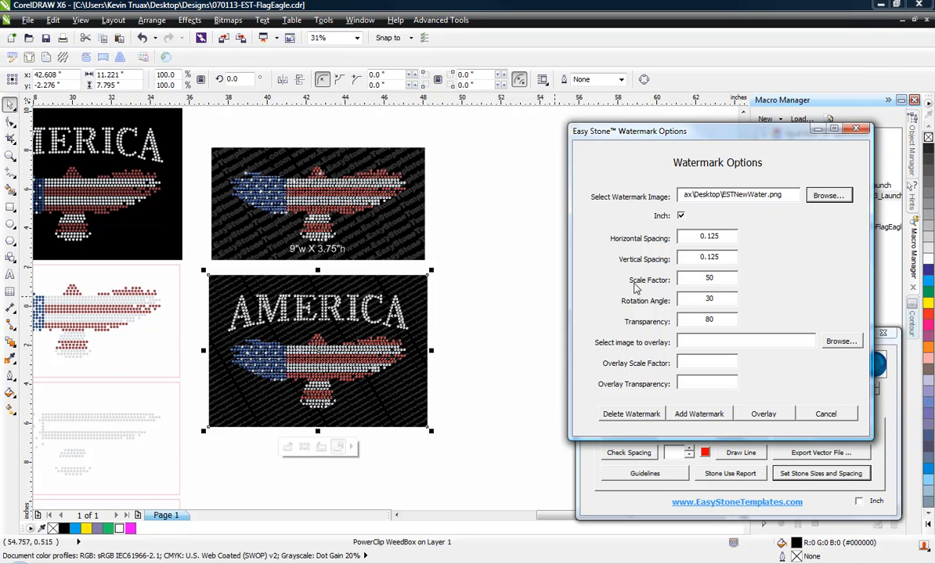
Step: Tile the ESTNewWater.png watermark across the AMERICA eagle at -30 rotation, scale 50
{"action": "left_click", "coordinate": [722, 298]}
{"action": "left_click_drag", "start_coordinate": [722, 298], "coordinate": [681, 305]}
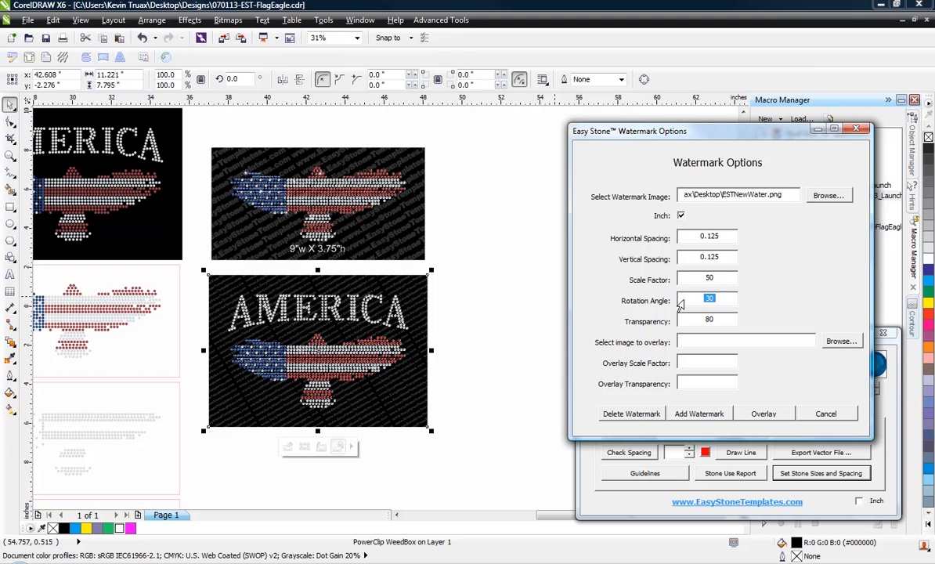
{"action": "type", "text": "-"}
{"action": "left_click", "coordinate": [710, 420]}
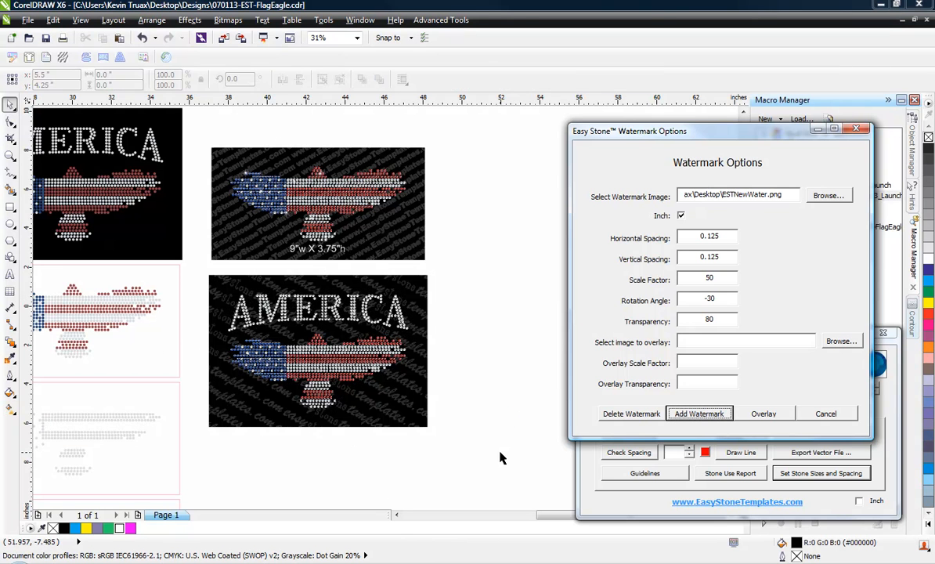
{"action": "scroll", "coordinate": [351, 401], "scroll_direction": "up", "scroll_amount": 2}
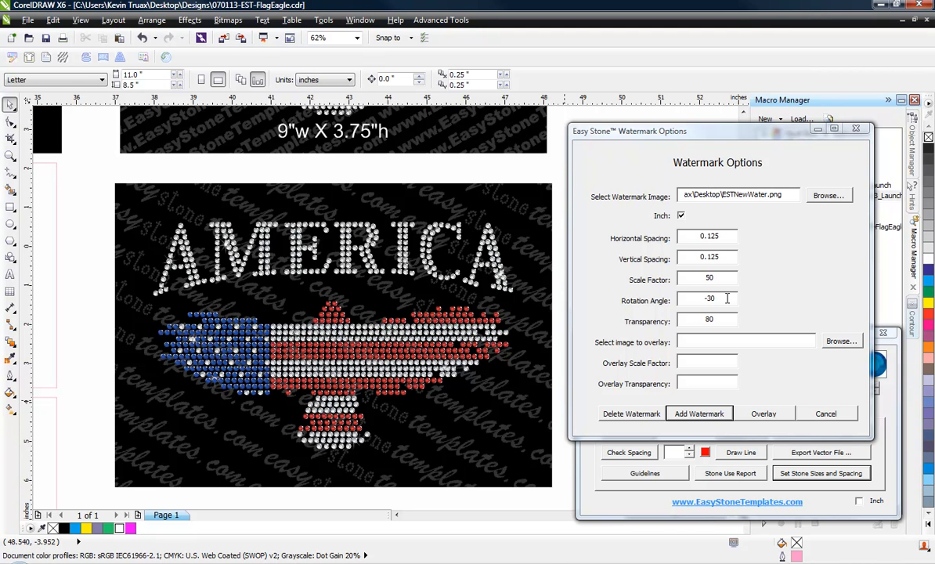
Step: Reapply the watermark to the AMERICA eagle at scale factor 25 and rotation angle 30
{"action": "left_click_drag", "start_coordinate": [726, 298], "coordinate": [678, 300]}
{"action": "type", "text": "30"}
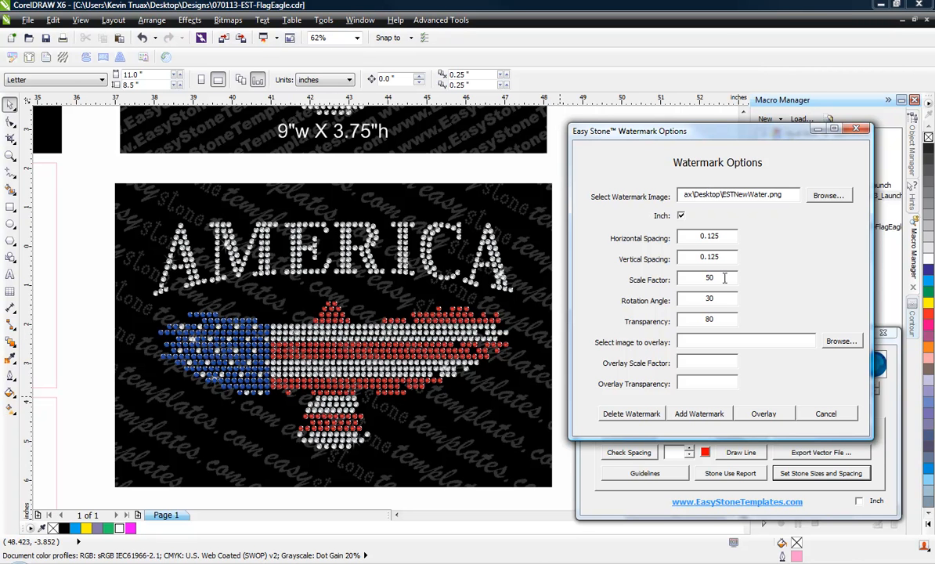
{"action": "left_click_drag", "start_coordinate": [727, 278], "coordinate": [682, 304]}
{"action": "type", "text": "2"}
{"action": "left_click", "coordinate": [476, 215]}
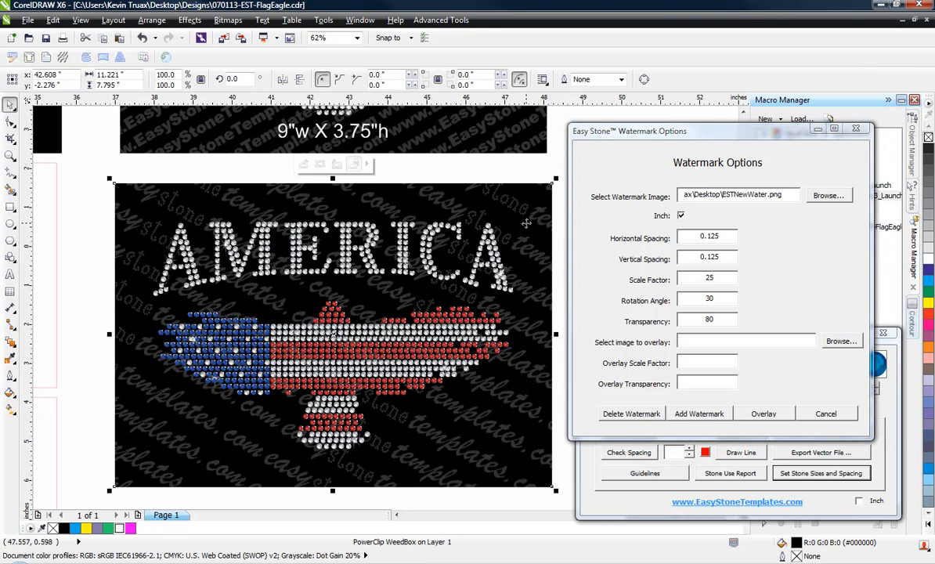
{"action": "left_click", "coordinate": [702, 415]}
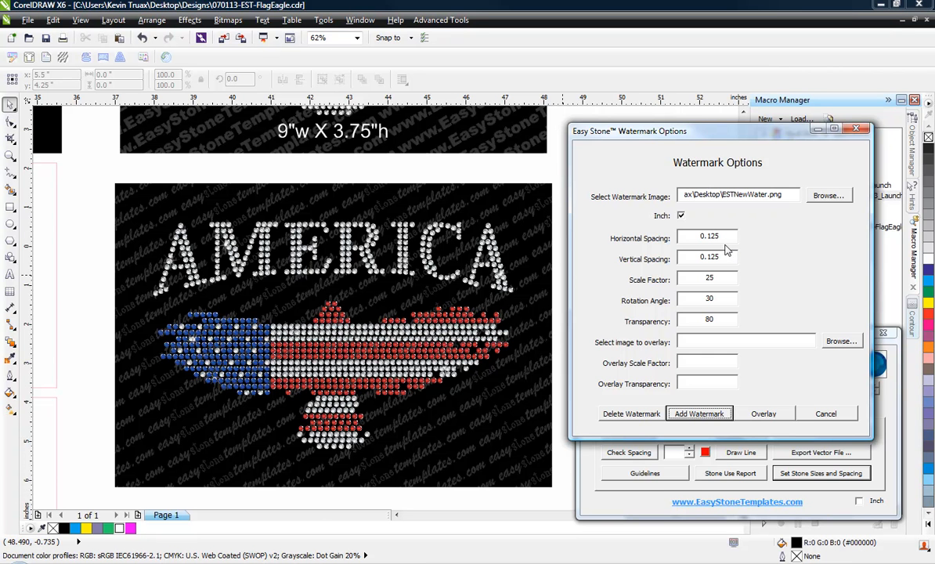
Step: Set the watermark horizontal spacing to 0.3 and reapply it to the AMERICA eagle design
{"action": "left_click_drag", "start_coordinate": [725, 236], "coordinate": [670, 247]}
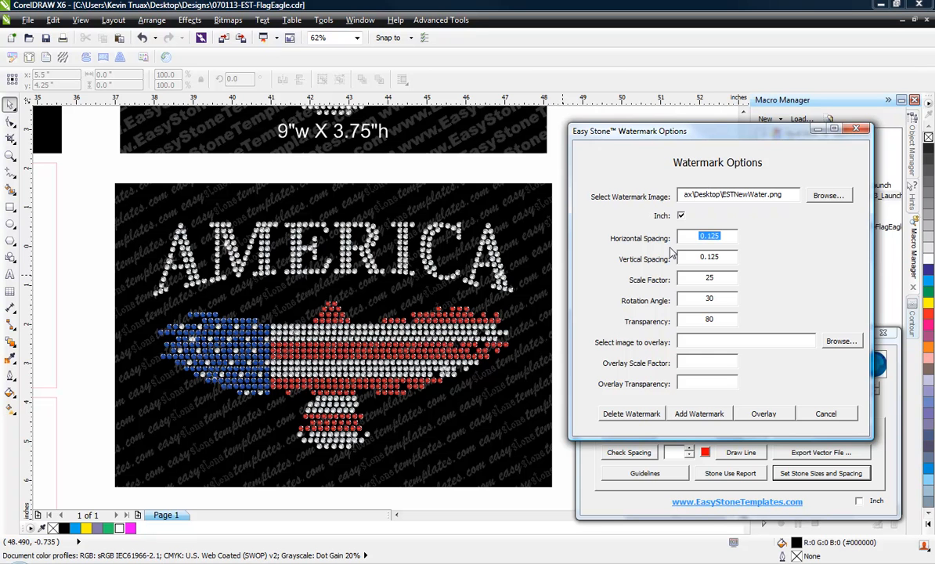
{"action": "type", "text": ".375"}
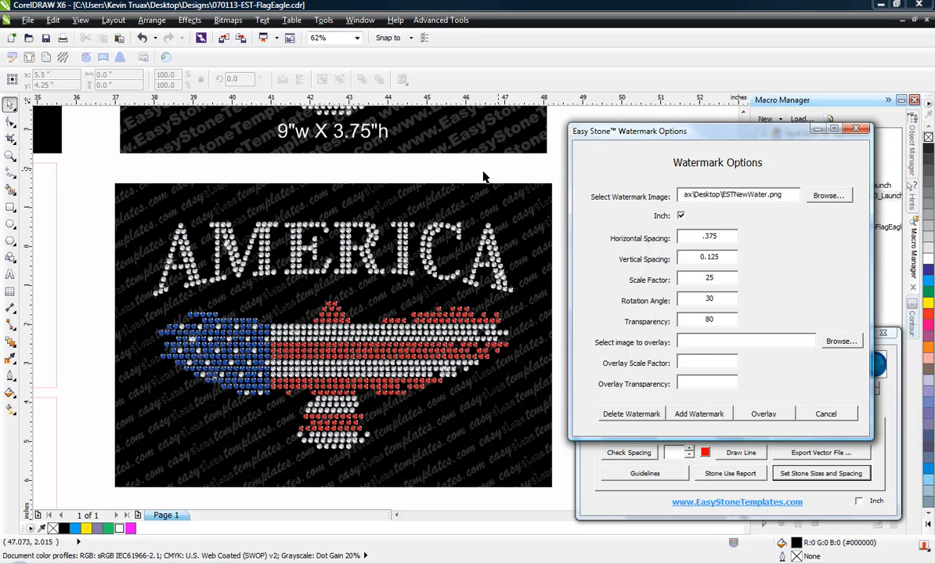
{"action": "left_click", "coordinate": [417, 441]}
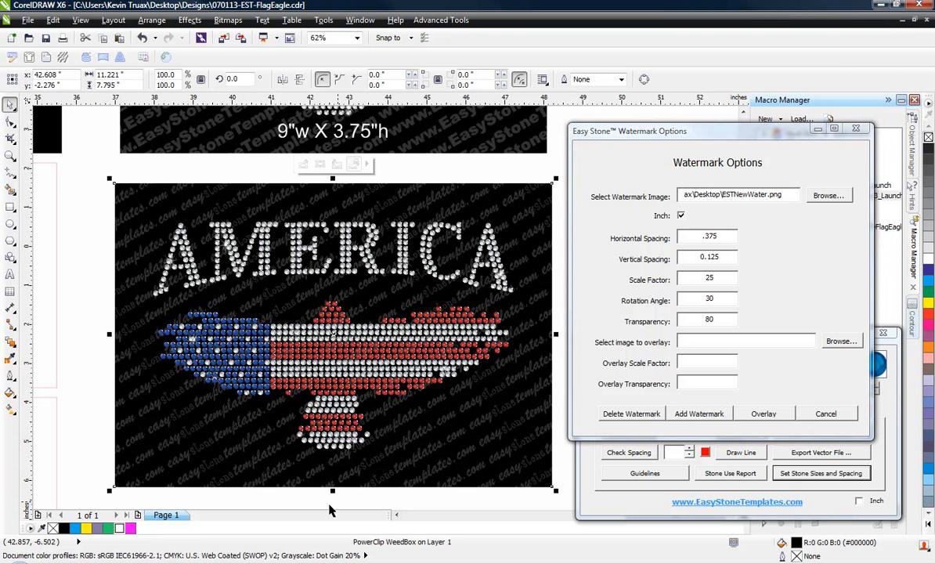
{"action": "left_click", "coordinate": [358, 498]}
{"action": "scroll", "coordinate": [361, 501], "scroll_direction": "up", "scroll_amount": 1}
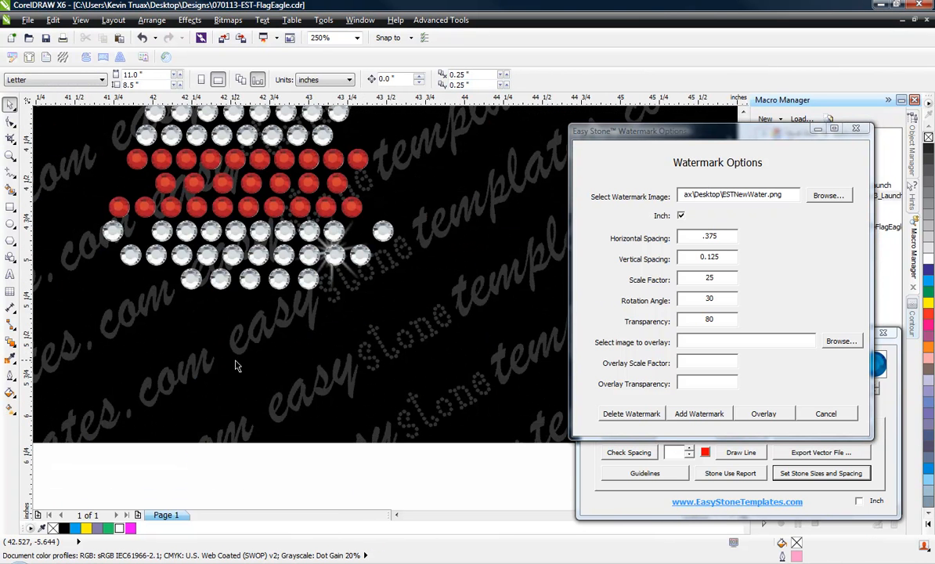
{"action": "left_click", "coordinate": [271, 344]}
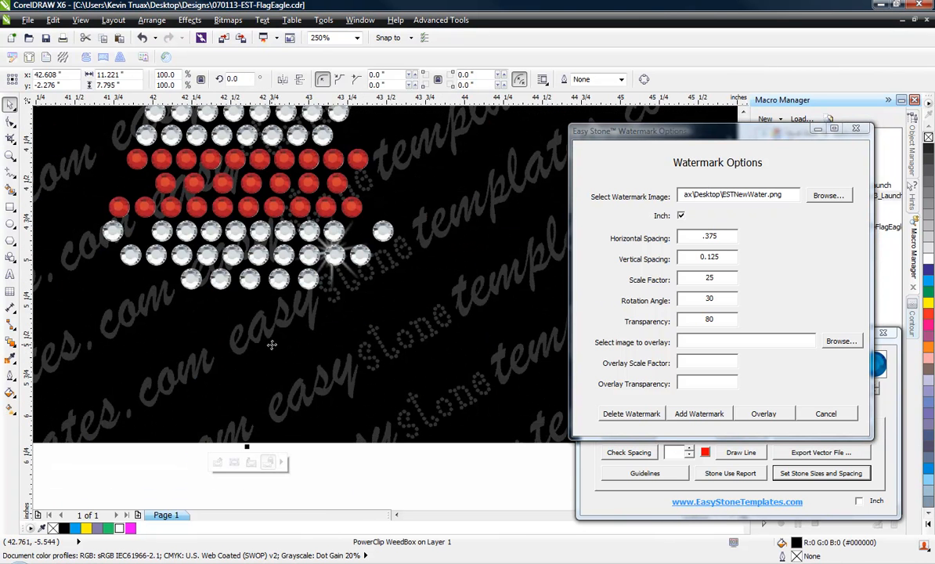
{"action": "left_click", "coordinate": [702, 418]}
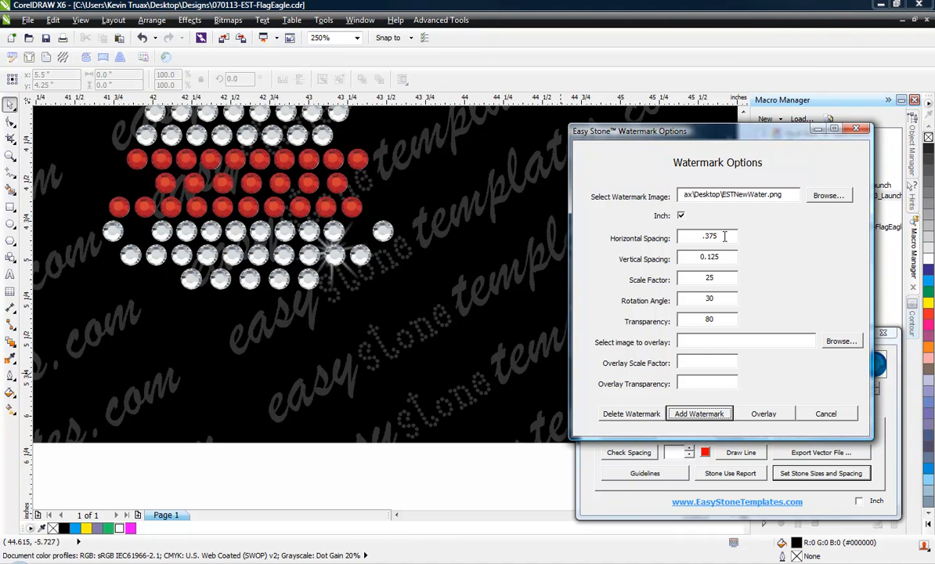
Step: Tighten the horizontal spacing to 0.125 and reapply the watermark densely across the design
{"action": "left_click_drag", "start_coordinate": [724, 236], "coordinate": [624, 247]}
{"action": "type", "text": ".12"}
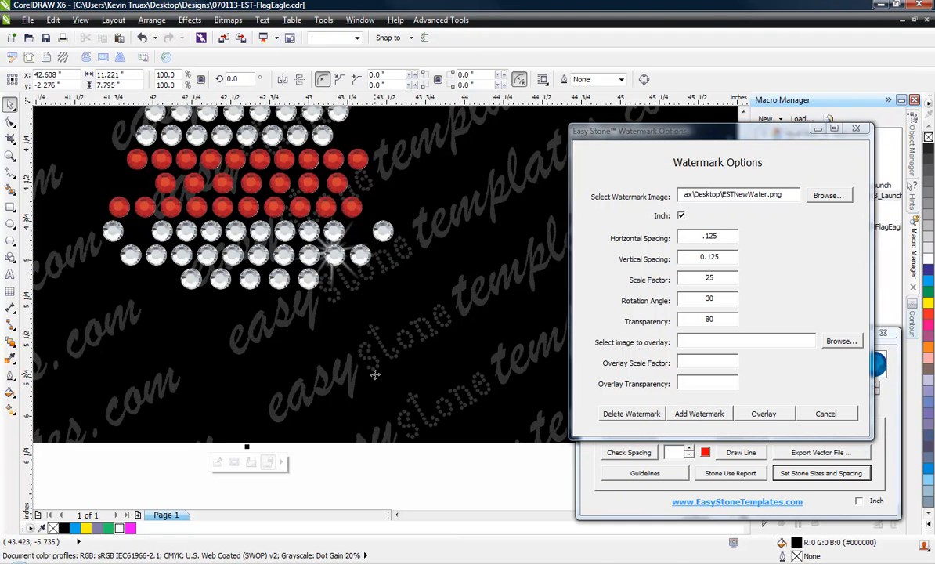
{"action": "left_click", "coordinate": [699, 413]}
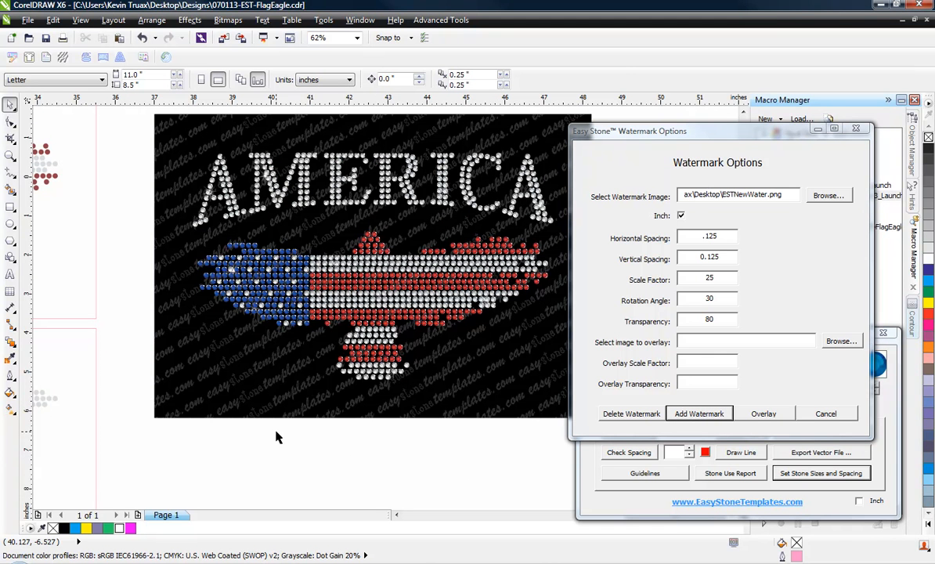
Step: Reapply the watermark to the selected design at transparency 40
{"action": "left_click", "coordinate": [258, 403]}
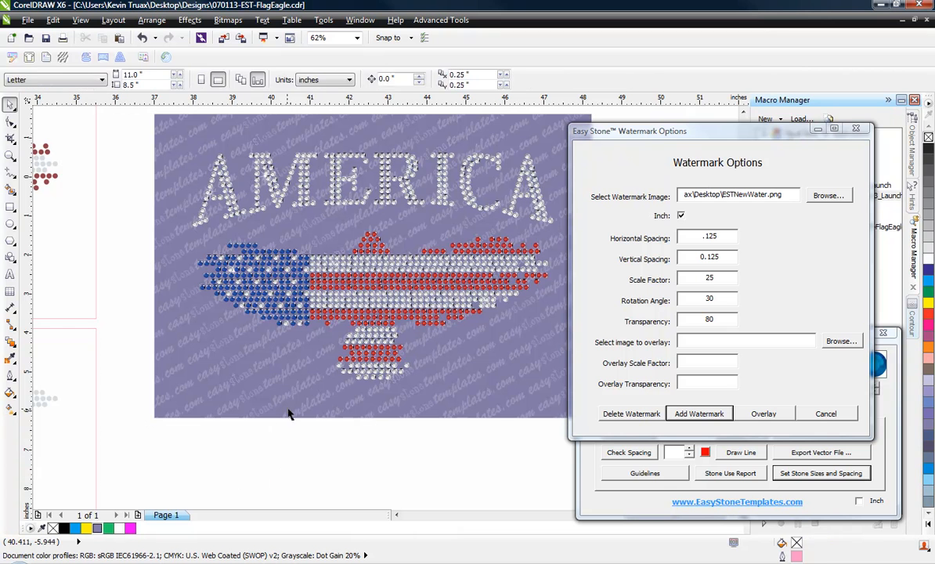
{"action": "double_click", "coordinate": [680, 318]}
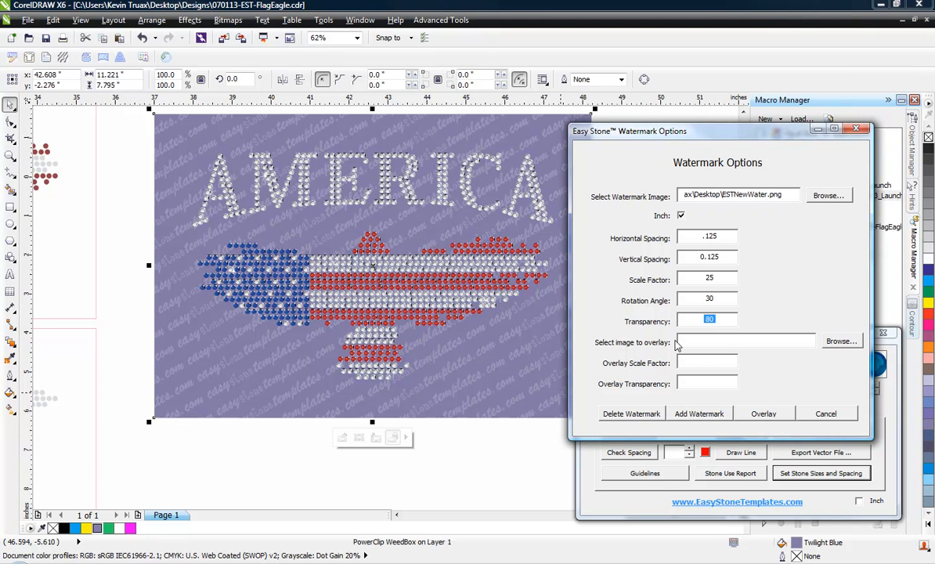
{"action": "type", "text": "40"}
{"action": "left_click", "coordinate": [683, 411]}
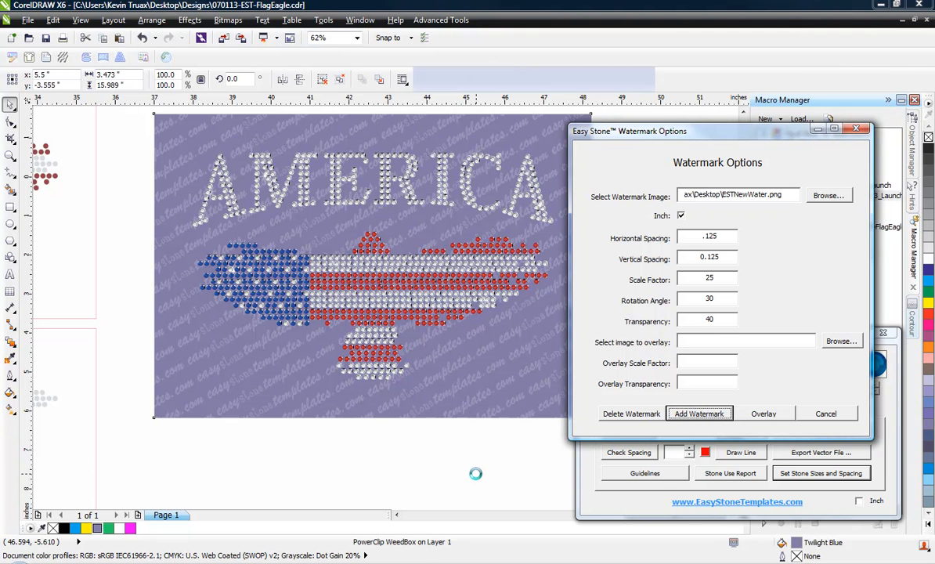
Step: Raise the watermark transparency to 90 and reapply it so the text is faint
{"action": "left_click", "coordinate": [450, 396]}
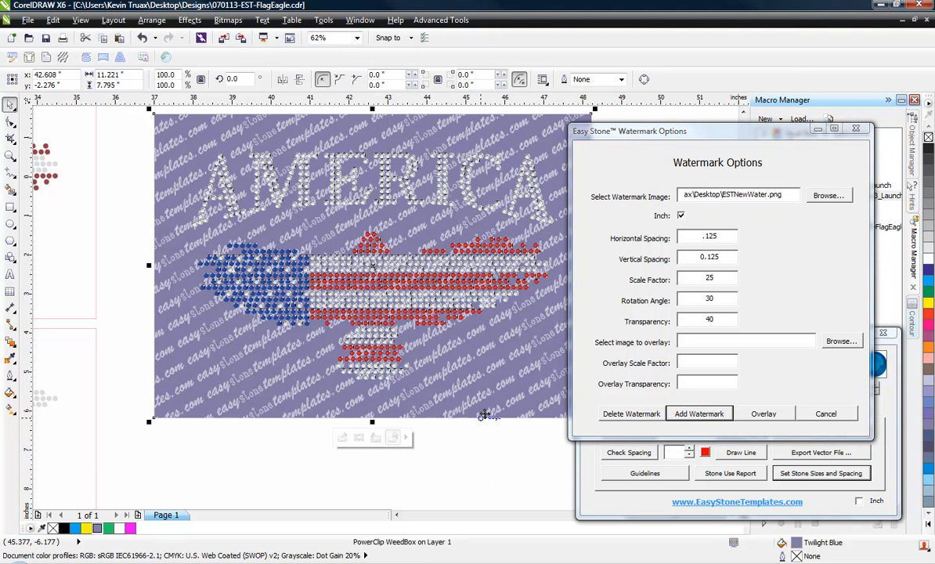
{"action": "left_click", "coordinate": [704, 325]}
{"action": "double_click", "coordinate": [704, 327]}
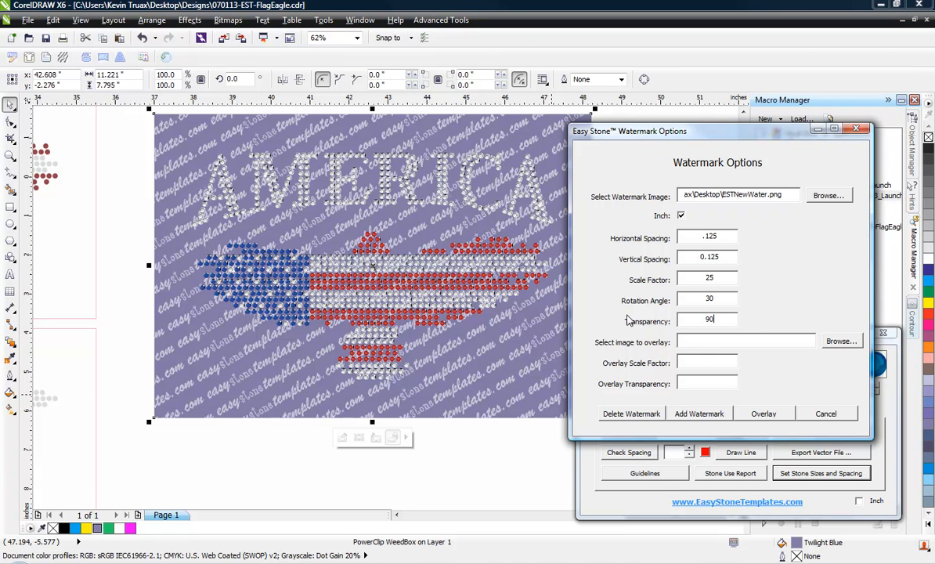
{"action": "left_click", "coordinate": [716, 413]}
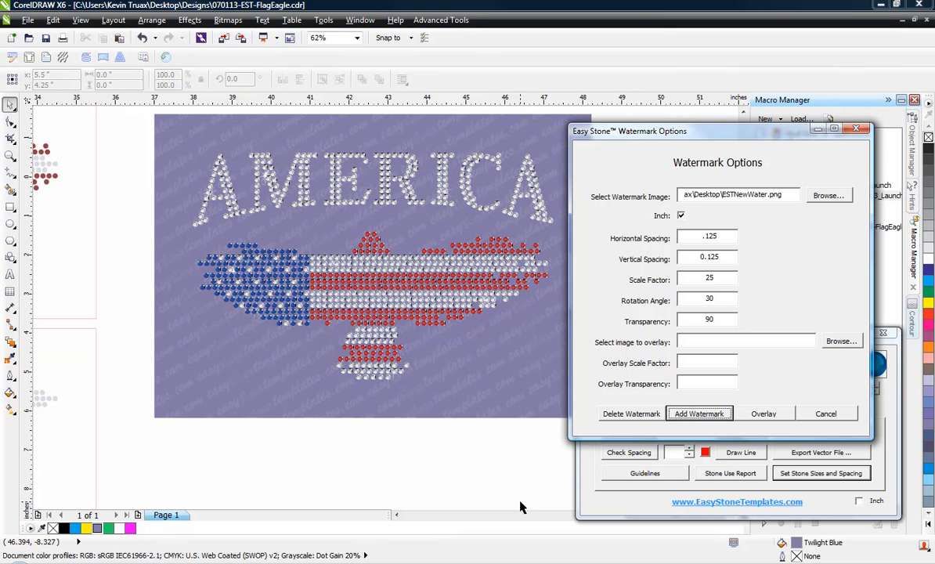
Step: Select the design's background on the page
{"action": "left_click", "coordinate": [487, 409]}
{"action": "left_click", "coordinate": [428, 432]}
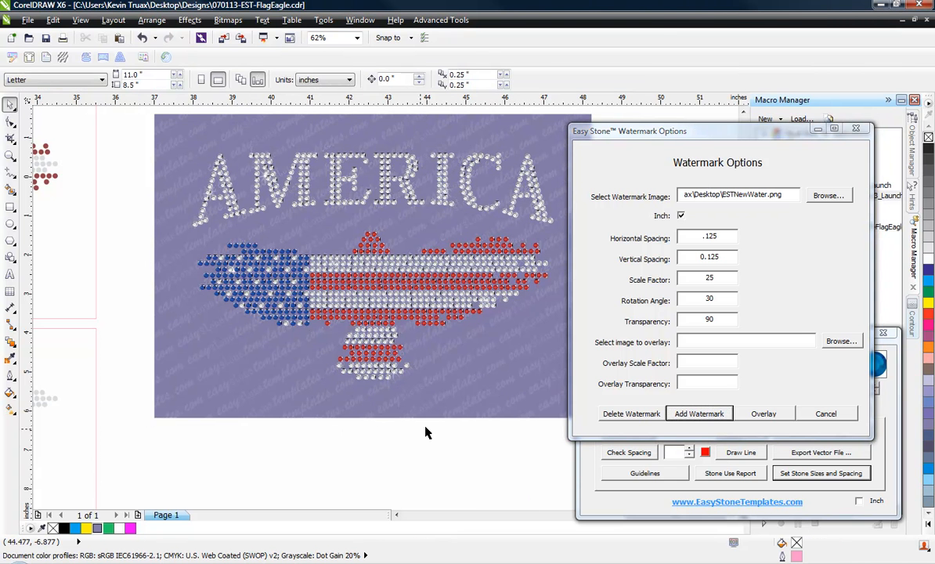
{"action": "left_click", "coordinate": [487, 394]}
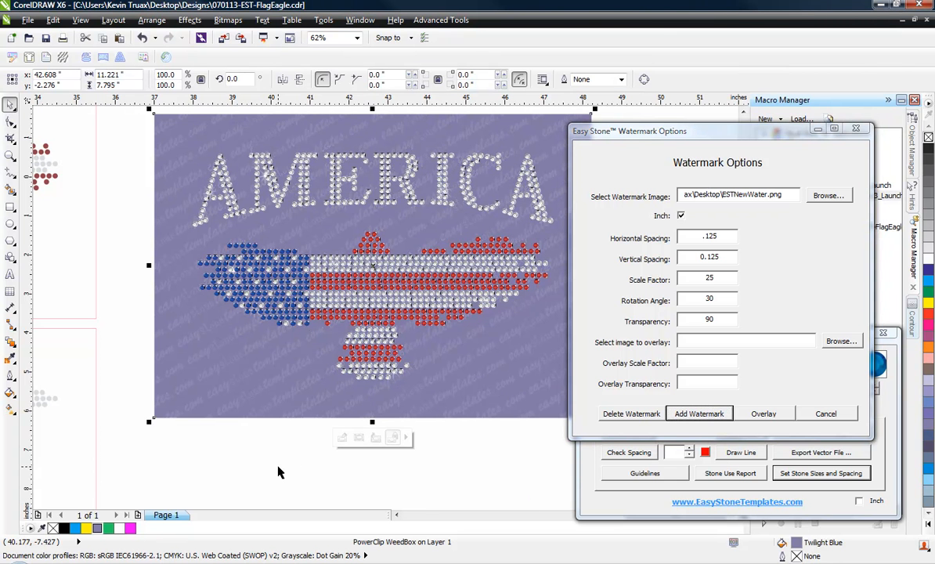
{"action": "left_click", "coordinate": [484, 460]}
{"action": "left_click", "coordinate": [502, 401]}
{"action": "scroll", "coordinate": [293, 437], "scroll_direction": "down", "scroll_amount": 1}
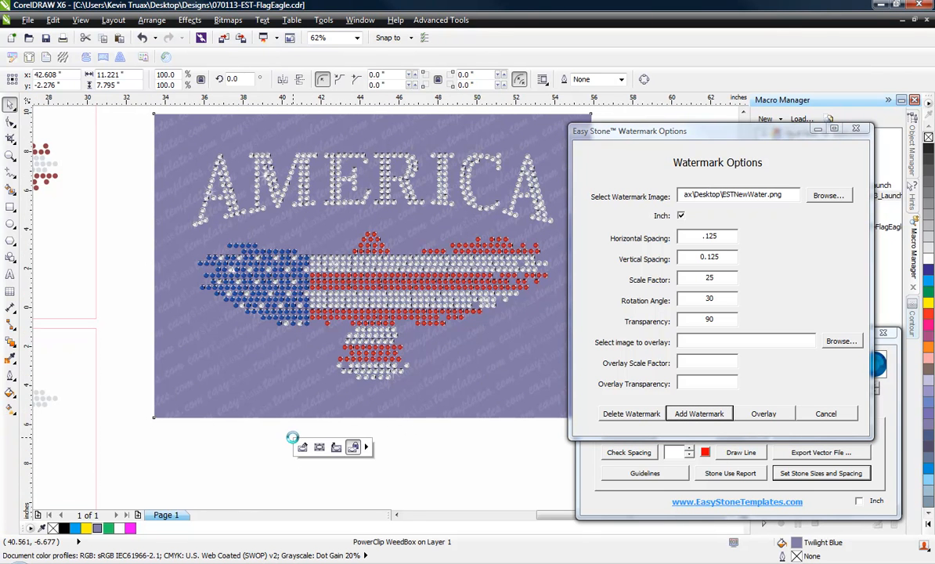
Step: Close Watermark Options and marquee-select all 978 objects of the AMERICA design
{"action": "left_click", "coordinate": [856, 130]}
{"action": "left_click", "coordinate": [466, 328]}
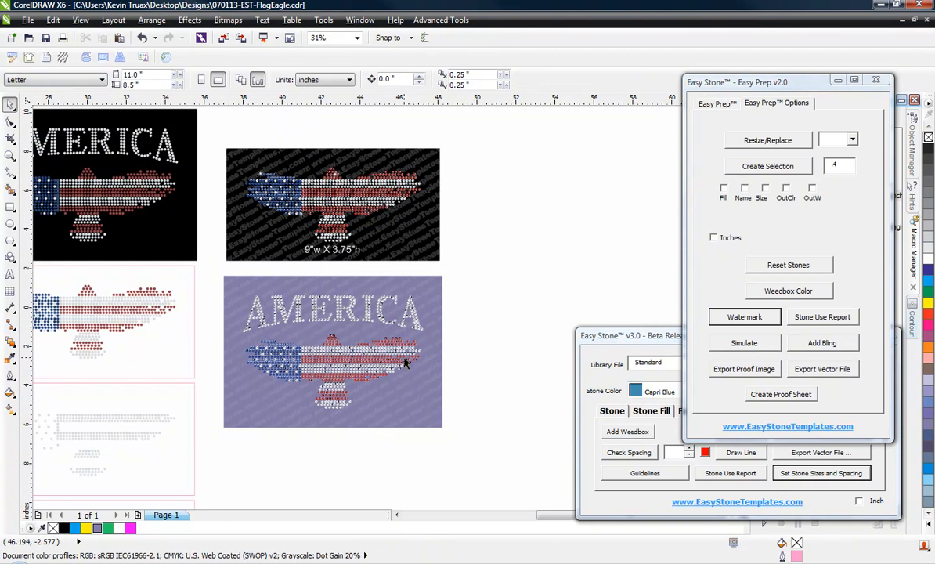
{"action": "scroll", "coordinate": [384, 336], "scroll_direction": "up", "scroll_amount": 1}
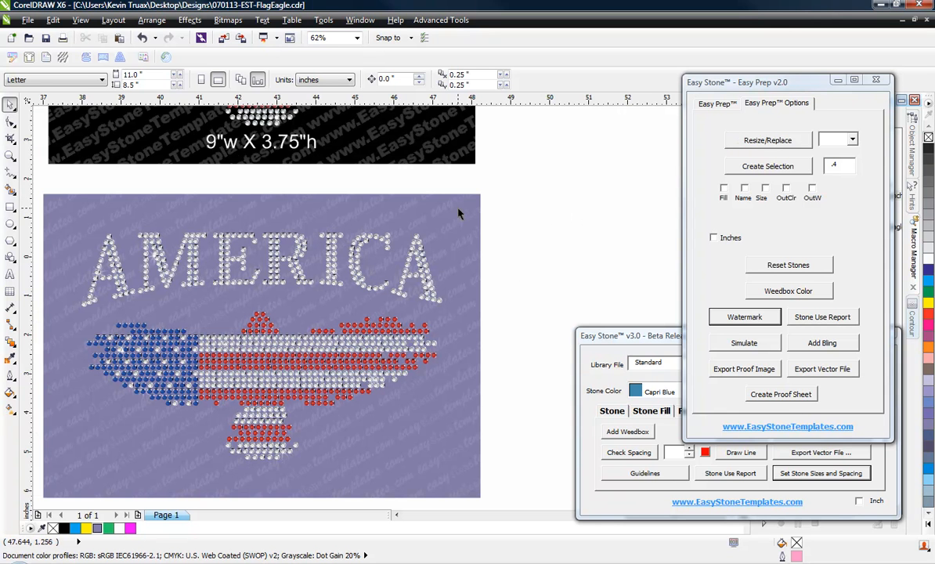
{"action": "left_click_drag", "start_coordinate": [544, 210], "coordinate": [130, 458]}
{"action": "left_click_drag", "start_coordinate": [123, 478], "coordinate": [109, 443]}
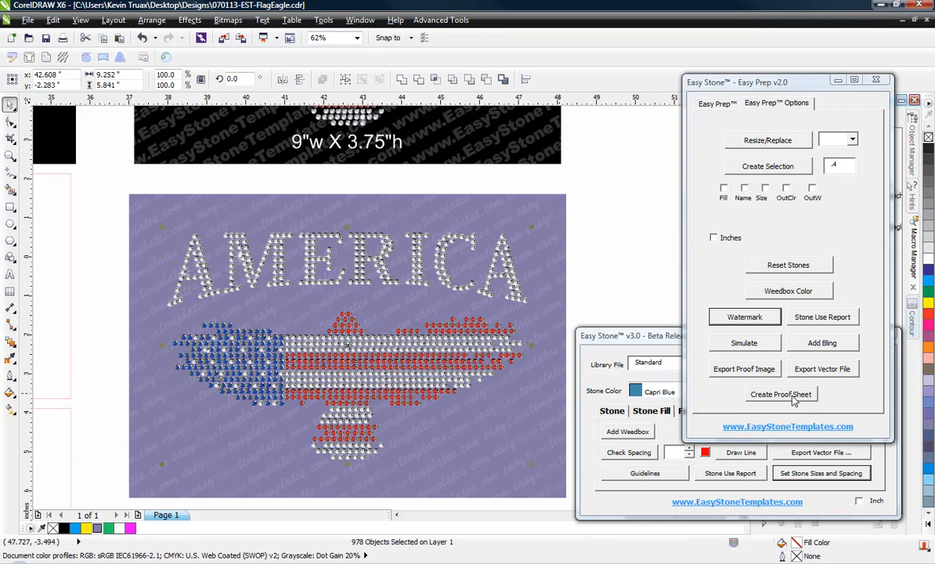
{"action": "left_click_drag", "start_coordinate": [104, 210], "coordinate": [568, 480]}
{"action": "left_click", "coordinate": [604, 213]}
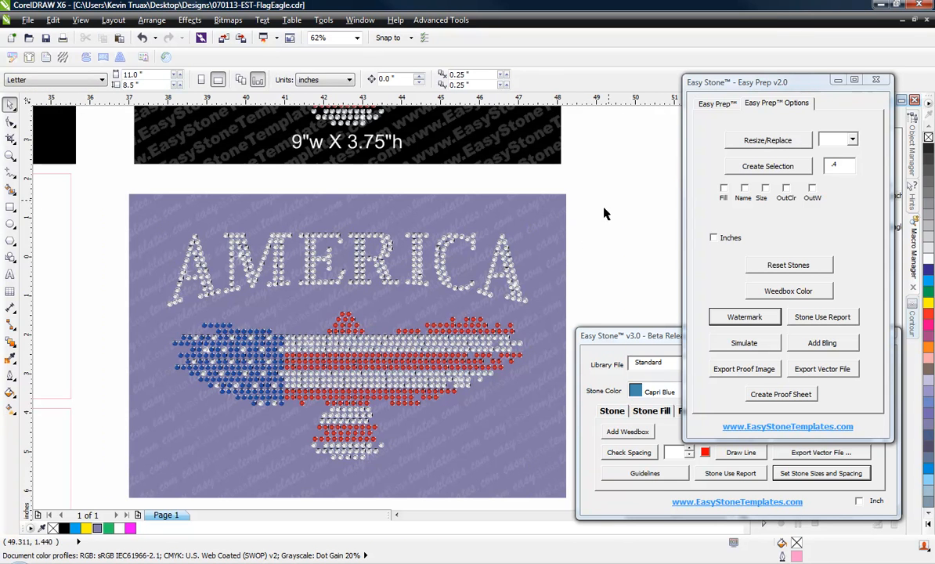
{"action": "left_click_drag", "start_coordinate": [568, 188], "coordinate": [105, 454]}
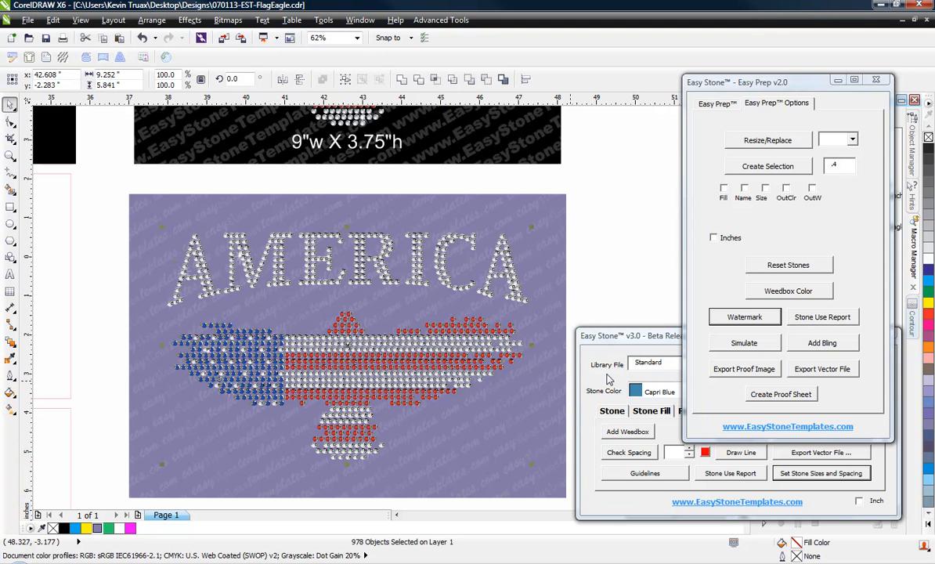
Step: Start a proof sheet on the Vert Horz 02 - 8 Slot form with design name Flag Eagle
{"action": "left_click", "coordinate": [789, 395]}
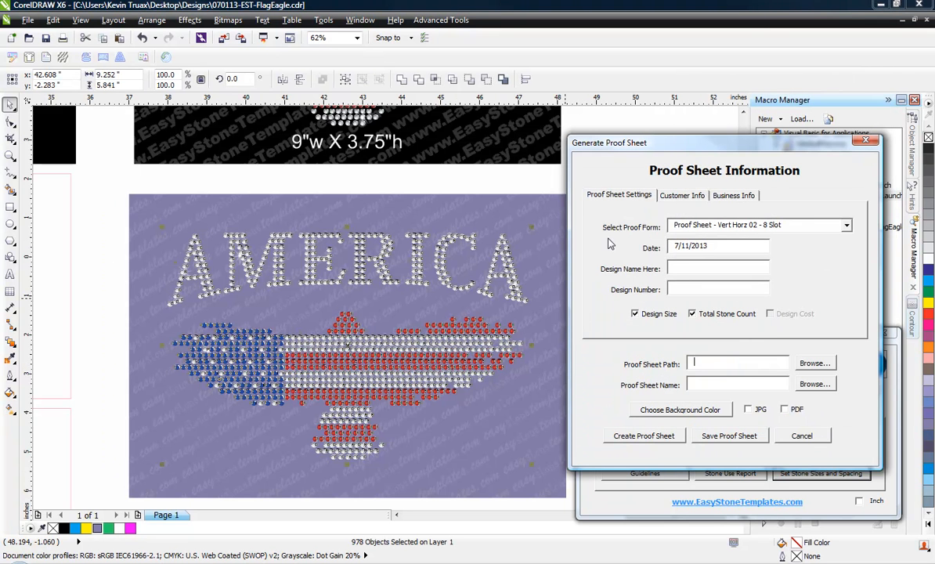
{"action": "left_click", "coordinate": [792, 225]}
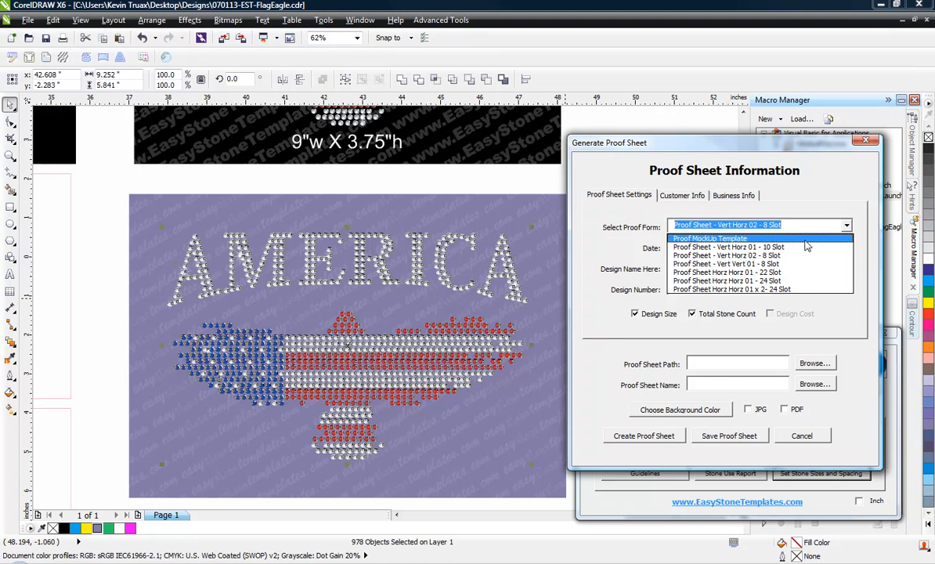
{"action": "left_click", "coordinate": [740, 259]}
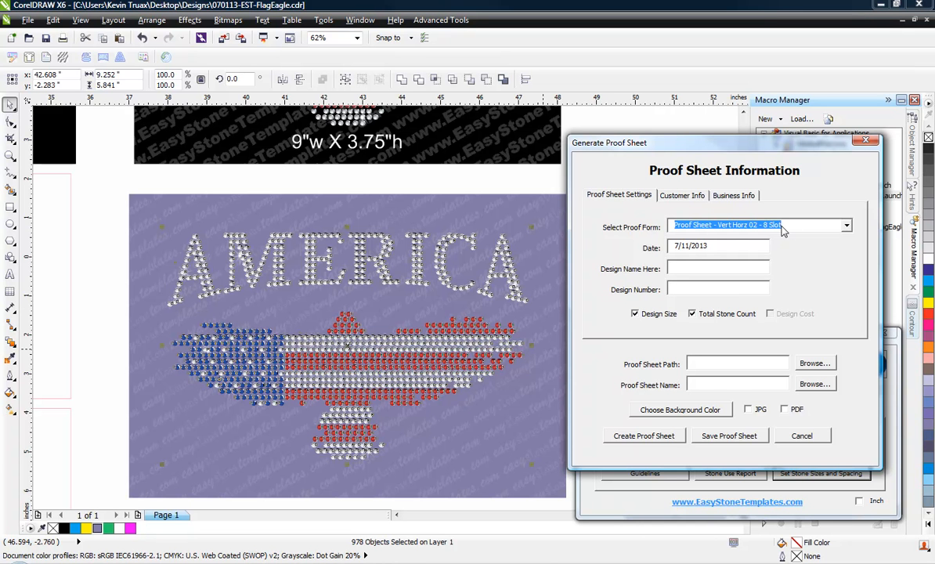
{"action": "left_click", "coordinate": [715, 268]}
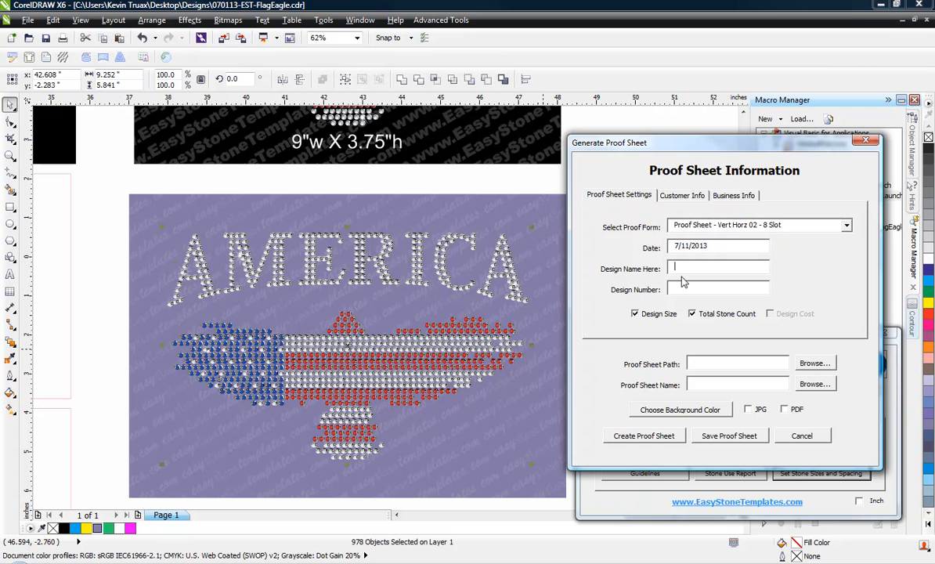
{"action": "type", "text": "Flag Eagle"}
Step: Enter the customer's city/state/ZIP and phone number lines, then move to the Business Info fields
{"action": "left_click", "coordinate": [663, 192]}
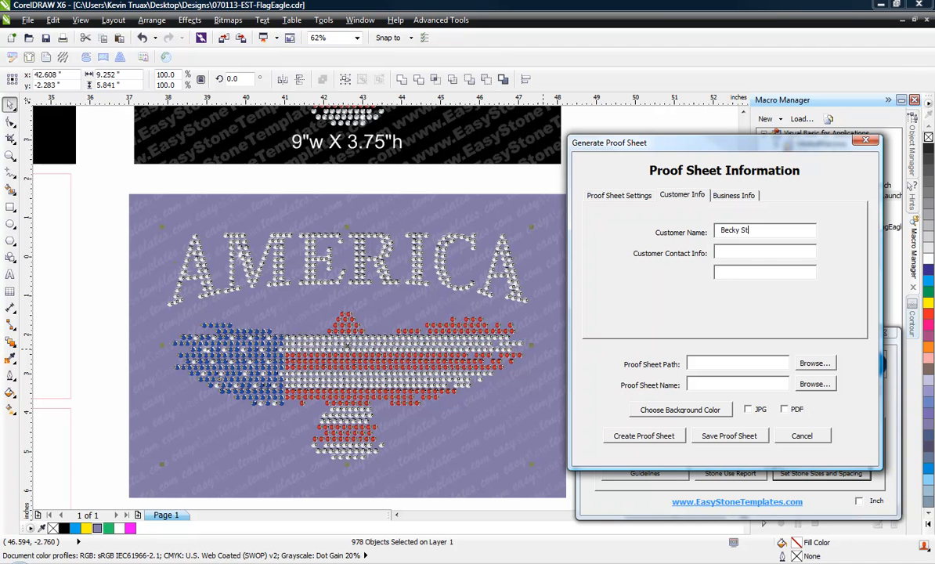
{"action": "left_click", "coordinate": [767, 251]}
{"action": "type", "text": "Philly, PA 78965"}
{"action": "left_click", "coordinate": [754, 271]}
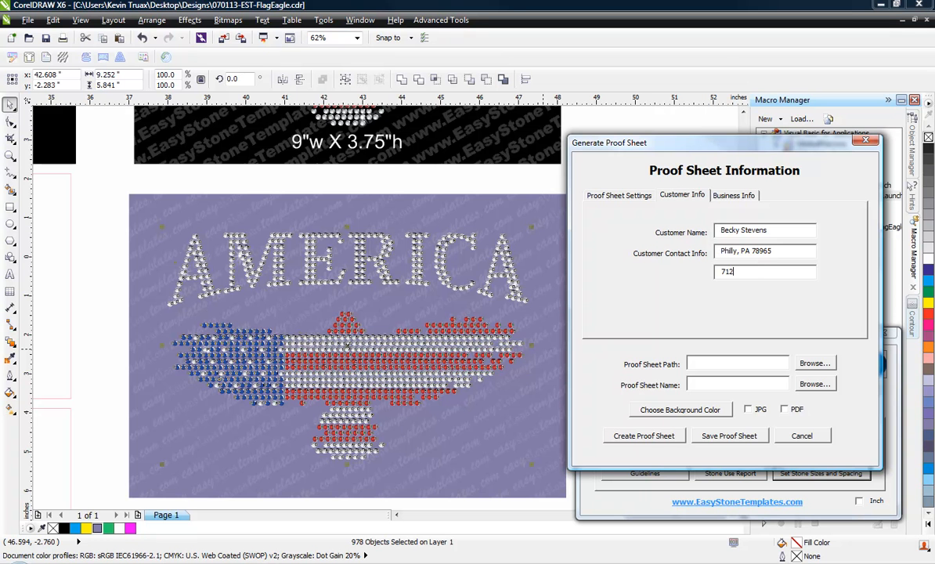
{"action": "left_click", "coordinate": [750, 201]}
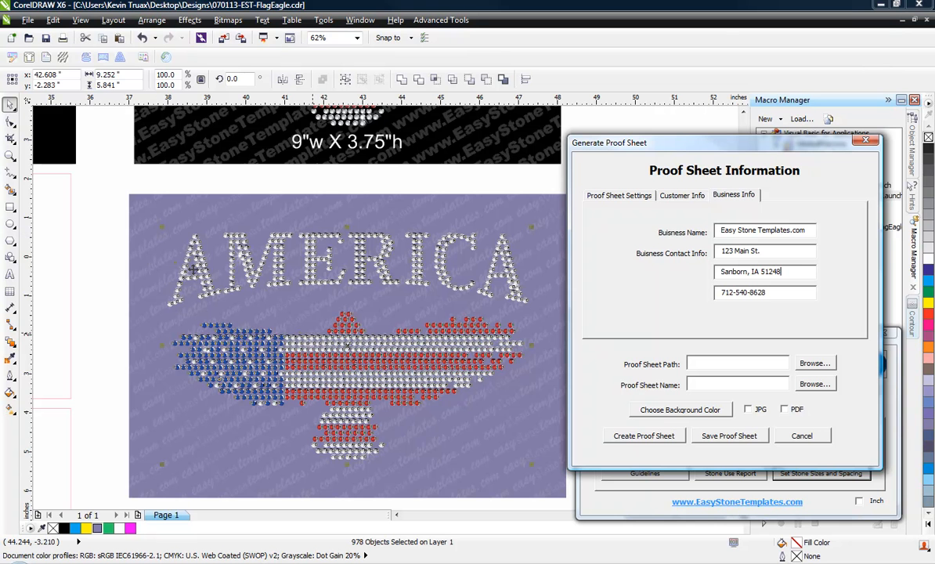
Step: Generate the proof sheet for the selected design, confirming Yes despite the missing business contact field
{"action": "left_click", "coordinate": [91, 202]}
{"action": "scroll", "coordinate": [112, 211], "scroll_direction": "down", "scroll_amount": 1}
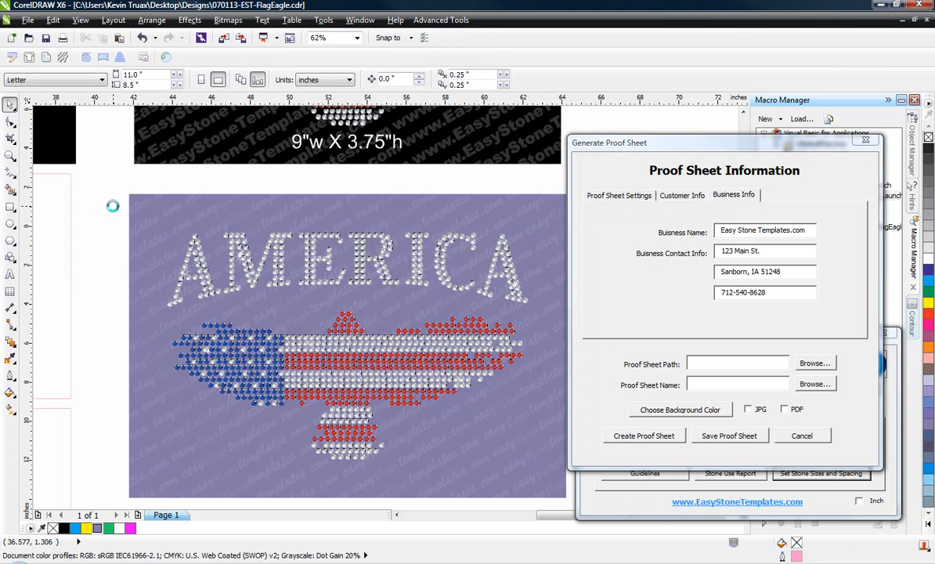
{"action": "left_click_drag", "start_coordinate": [277, 203], "coordinate": [117, 317]}
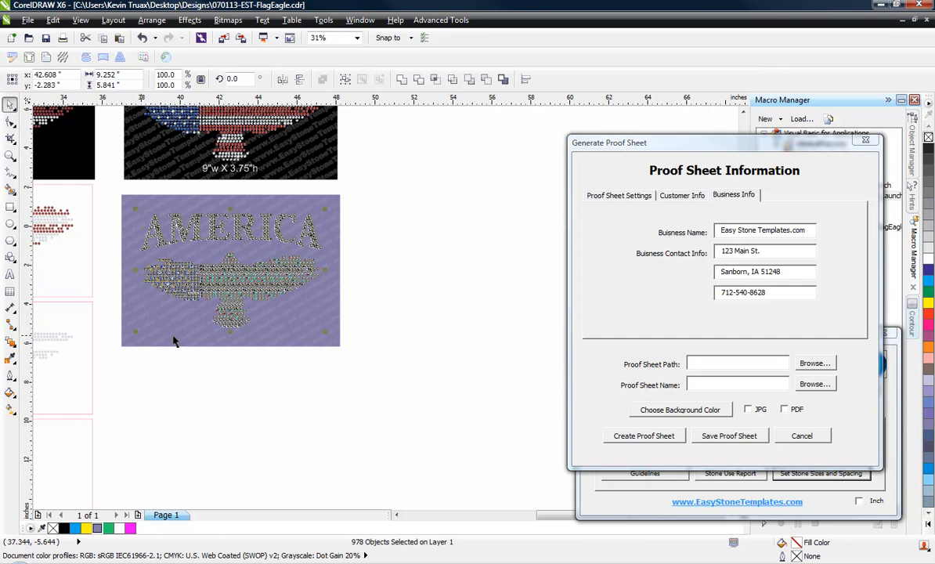
{"action": "left_click", "coordinate": [651, 441]}
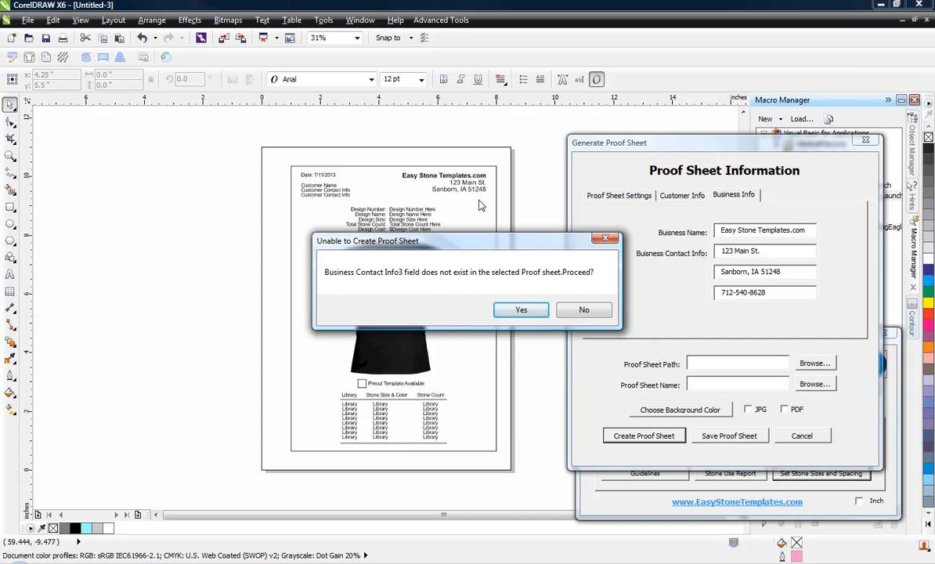
{"action": "left_click", "coordinate": [521, 310]}
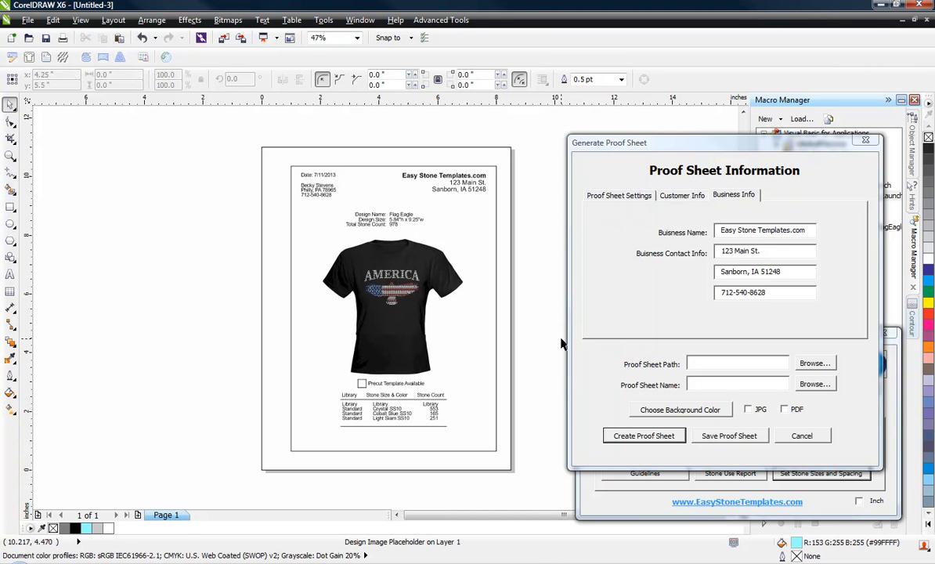
{"action": "left_click", "coordinate": [516, 251]}
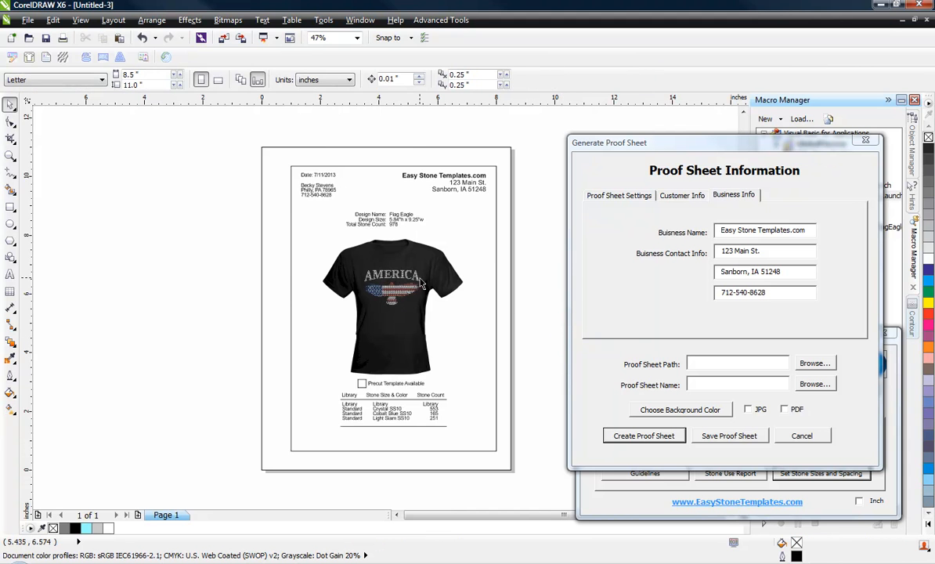
{"action": "scroll", "coordinate": [390, 280], "scroll_direction": "up", "scroll_amount": 2}
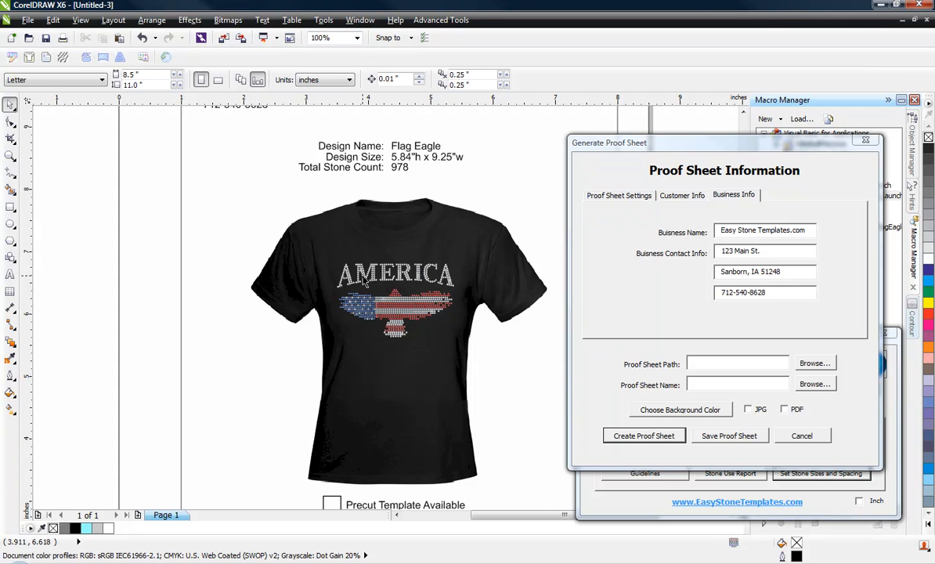
{"action": "scroll", "coordinate": [364, 280], "scroll_direction": "down", "scroll_amount": 2}
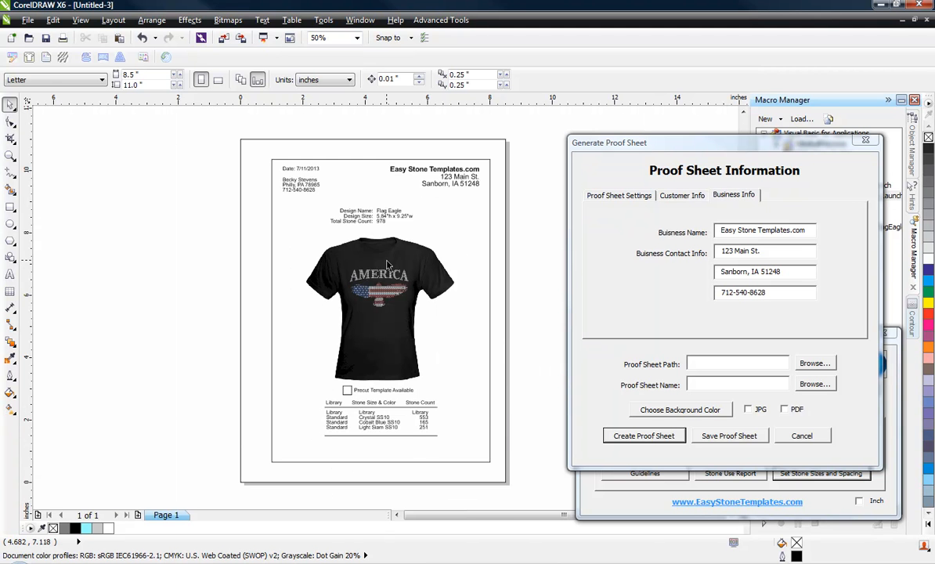
{"action": "scroll", "coordinate": [379, 164], "scroll_direction": "up", "scroll_amount": 2}
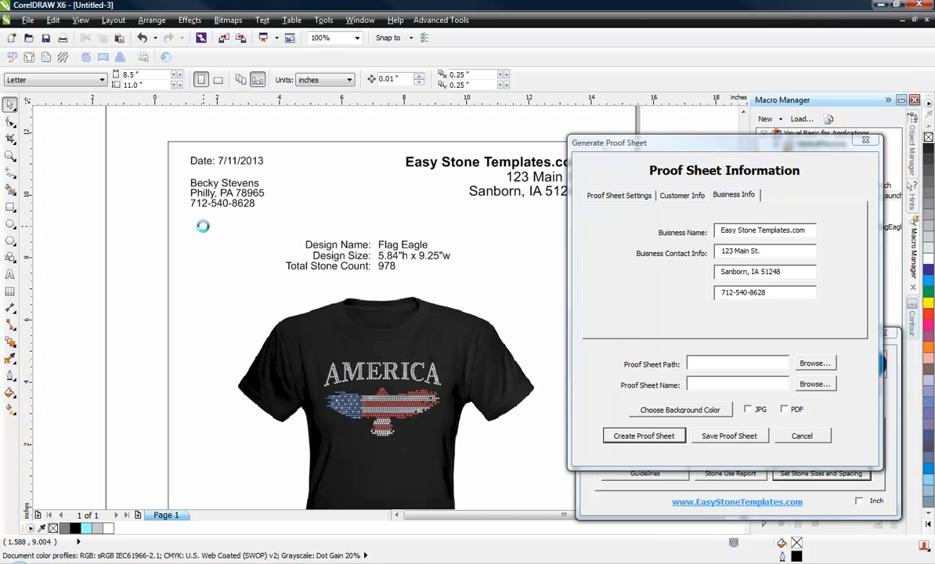
{"action": "scroll", "coordinate": [203, 231], "scroll_direction": "down", "scroll_amount": 2}
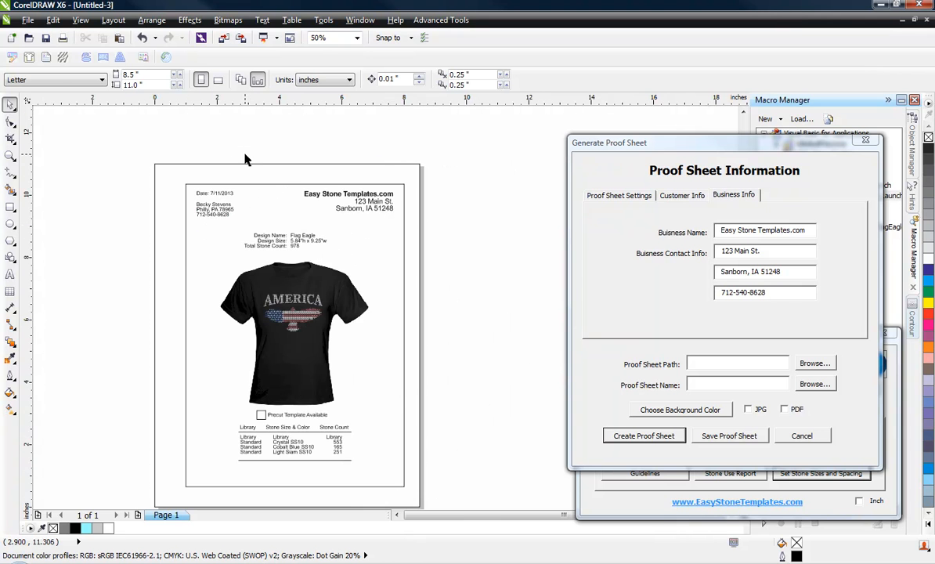
{"action": "scroll", "coordinate": [244, 155], "scroll_direction": "up", "scroll_amount": 2}
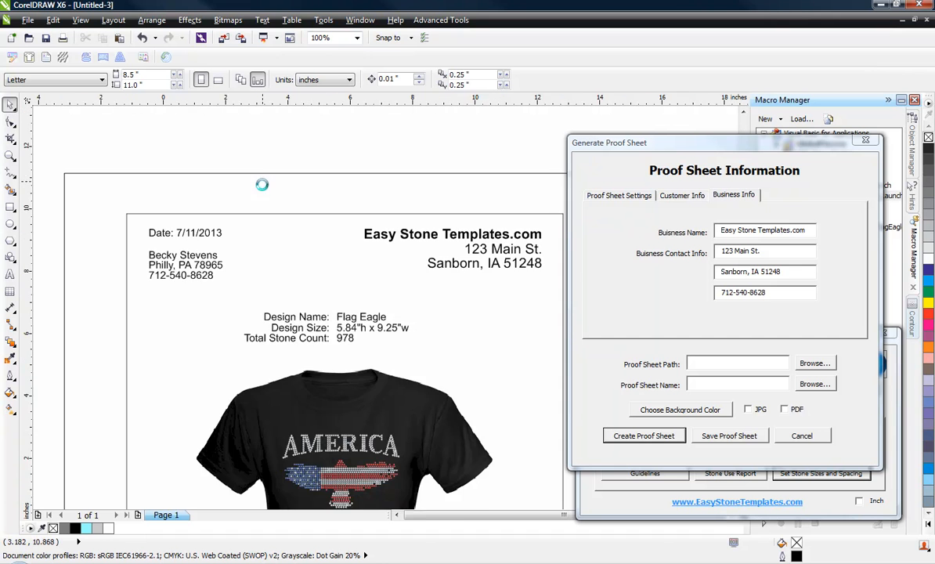
{"action": "scroll", "coordinate": [264, 202], "scroll_direction": "down", "scroll_amount": 3}
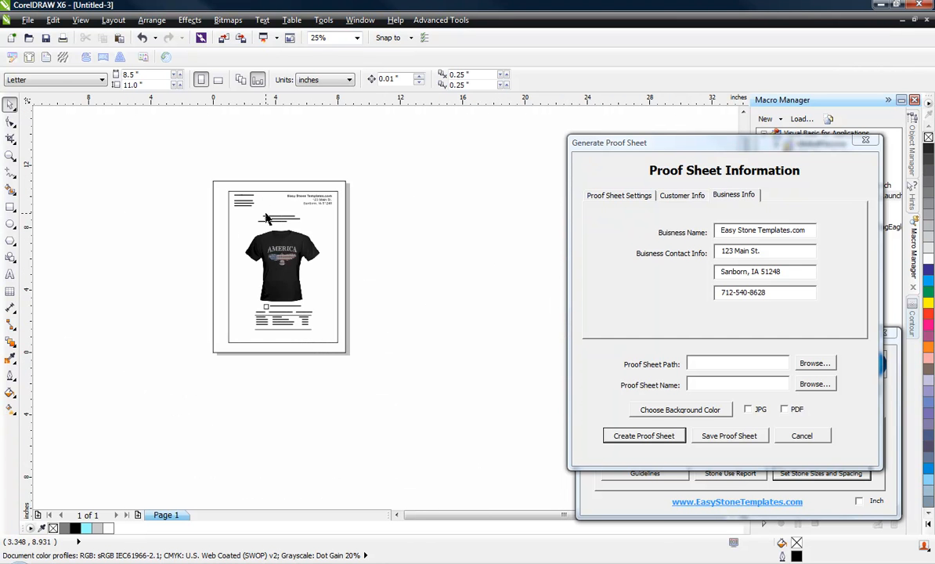
{"action": "scroll", "coordinate": [250, 195], "scroll_direction": "up", "scroll_amount": 1}
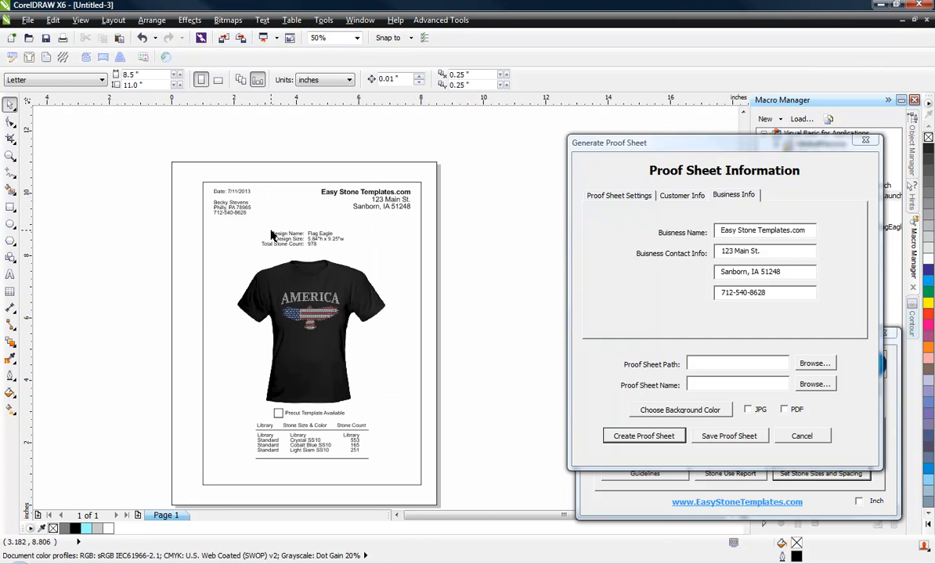
{"action": "scroll", "coordinate": [274, 234], "scroll_direction": "up", "scroll_amount": 1}
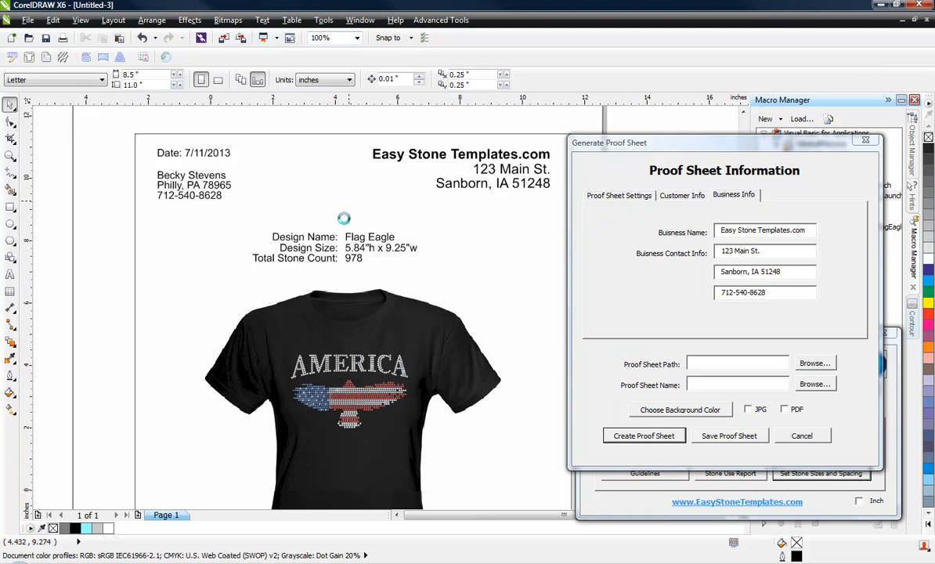
{"action": "scroll", "coordinate": [321, 227], "scroll_direction": "down", "scroll_amount": 2}
{"action": "scroll", "coordinate": [321, 274], "scroll_direction": "up", "scroll_amount": 2}
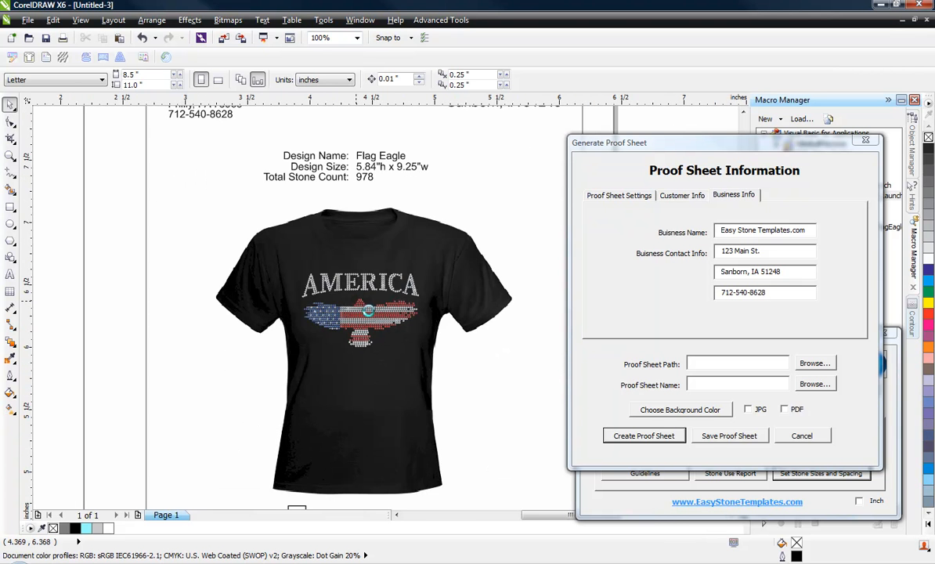
{"action": "scroll", "coordinate": [349, 298], "scroll_direction": "up", "scroll_amount": 1}
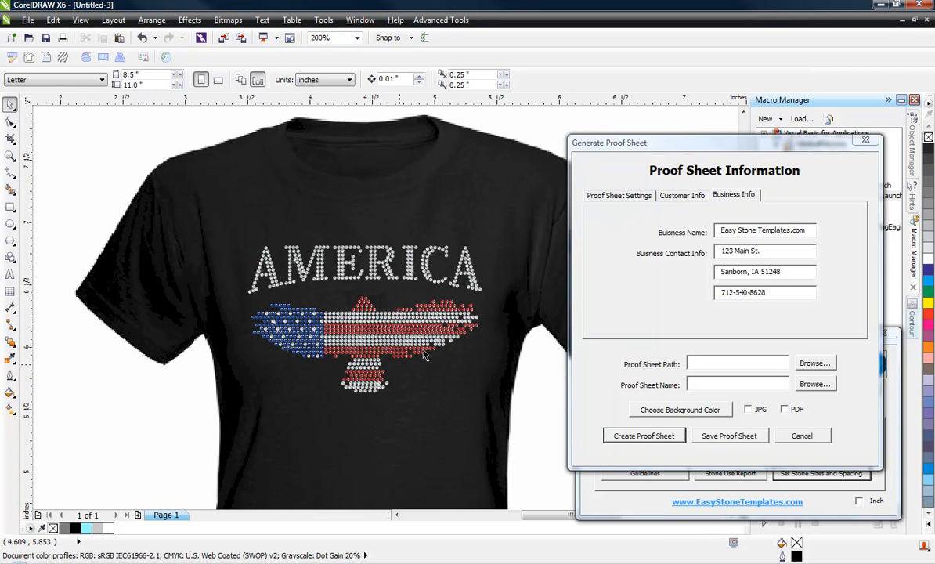
{"action": "scroll", "coordinate": [391, 266], "scroll_direction": "down", "scroll_amount": 1}
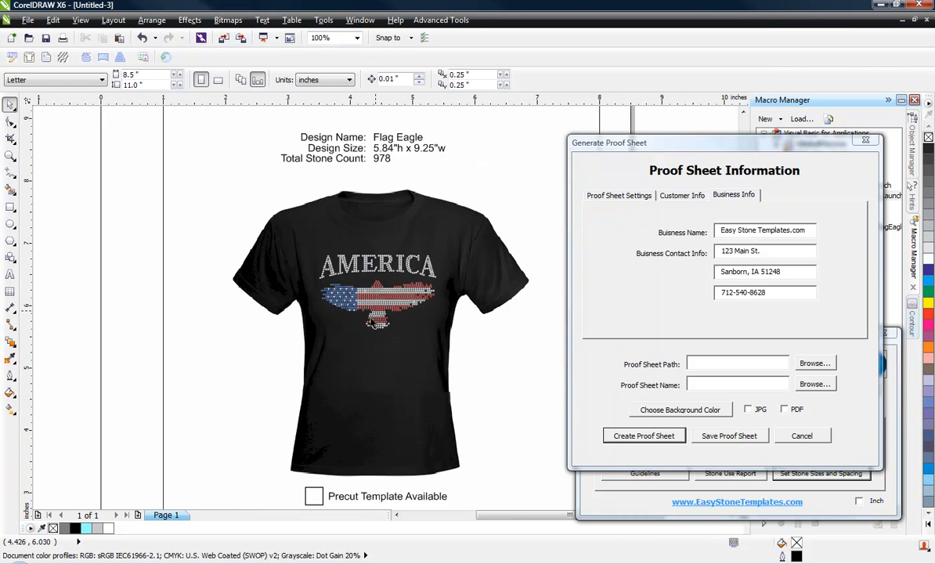
{"action": "scroll", "coordinate": [349, 290], "scroll_direction": "down", "scroll_amount": 2}
{"action": "scroll", "coordinate": [379, 362], "scroll_direction": "up", "scroll_amount": 3}
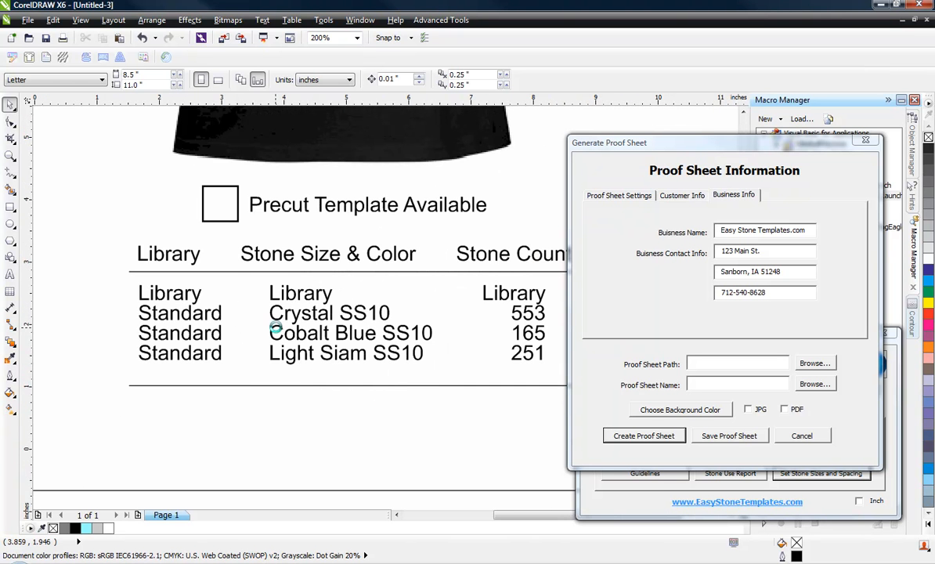
{"action": "scroll", "coordinate": [277, 325], "scroll_direction": "down", "scroll_amount": 1}
{"action": "scroll", "coordinate": [368, 329], "scroll_direction": "up", "scroll_amount": 1}
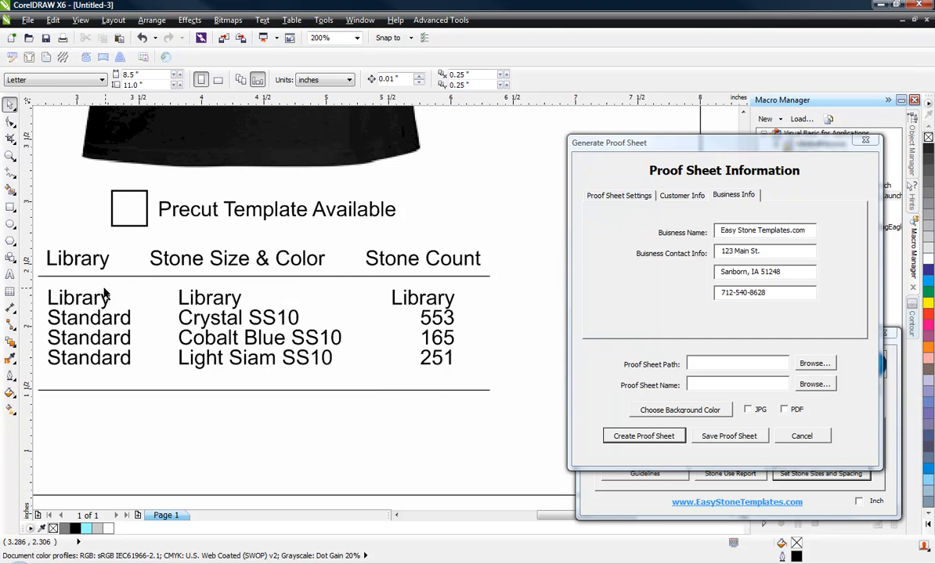
{"action": "scroll", "coordinate": [396, 383], "scroll_direction": "down", "scroll_amount": 1}
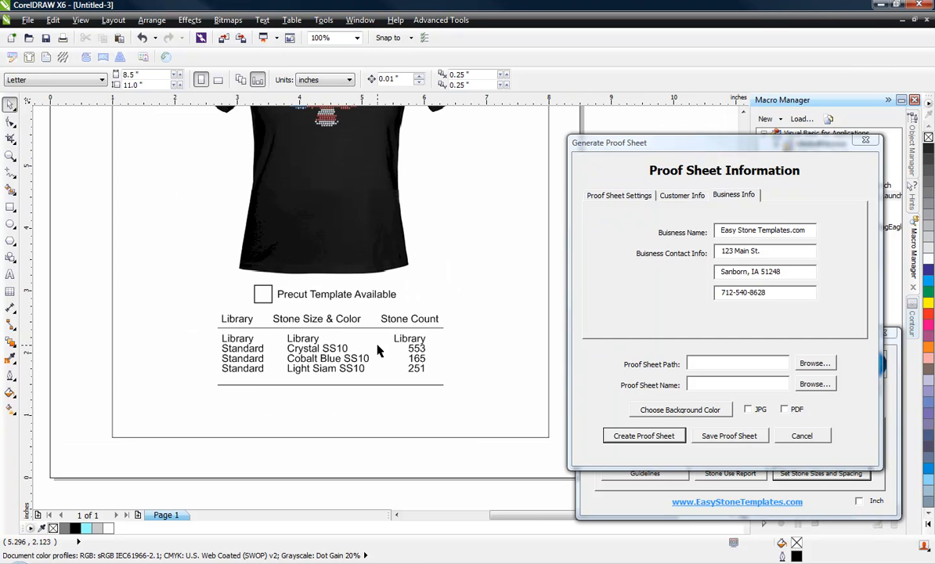
{"action": "scroll", "coordinate": [377, 352], "scroll_direction": "up", "scroll_amount": 1}
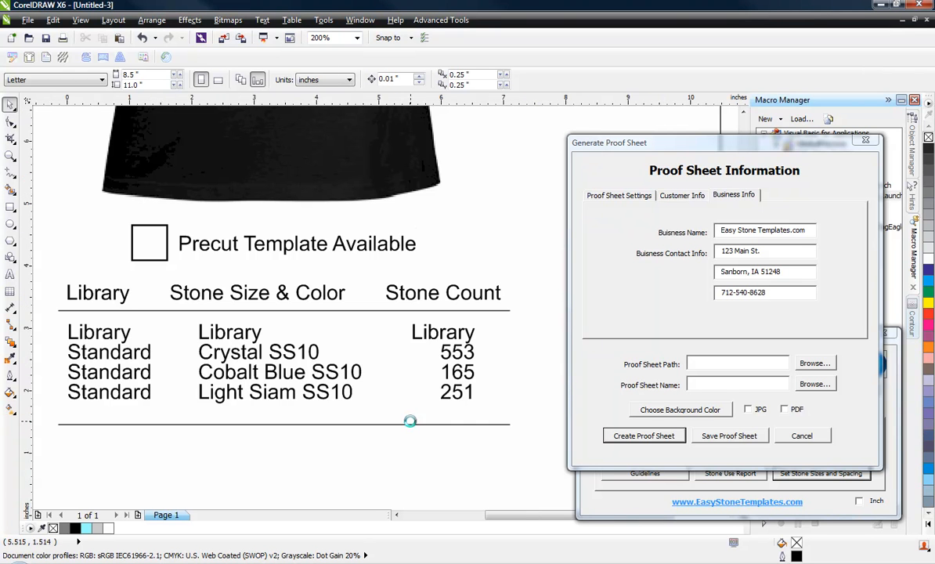
{"action": "scroll", "coordinate": [409, 420], "scroll_direction": "down", "scroll_amount": 3}
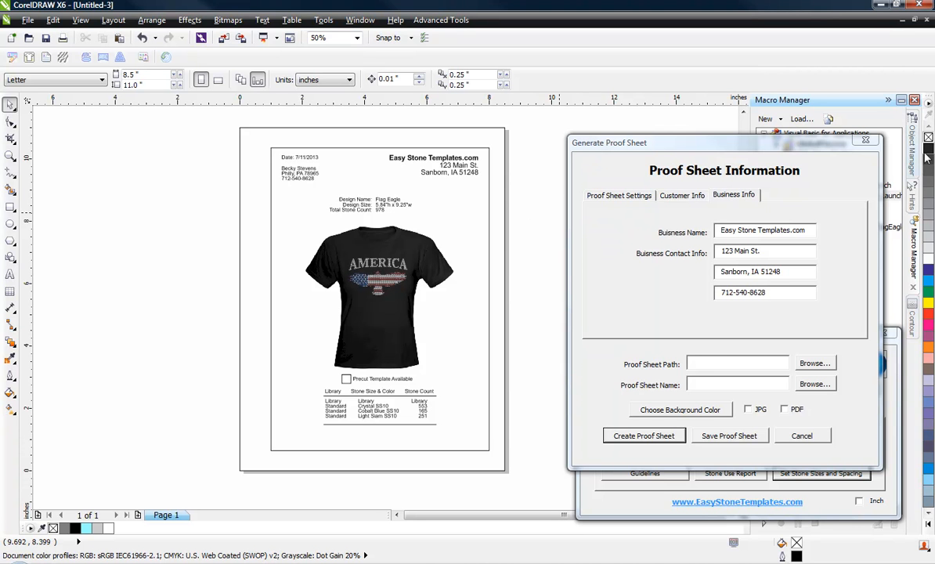
Step: Close the Generate Proof Sheet dialog and leave the Easy Stone v3.0 panel in front of Easy Prep
{"action": "left_click", "coordinate": [866, 144]}
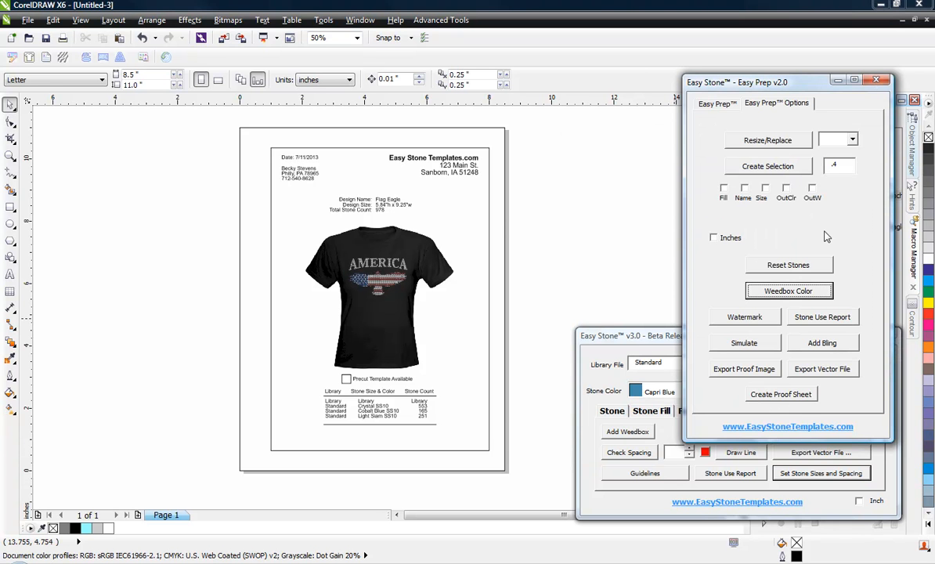
{"action": "left_click", "coordinate": [639, 349]}
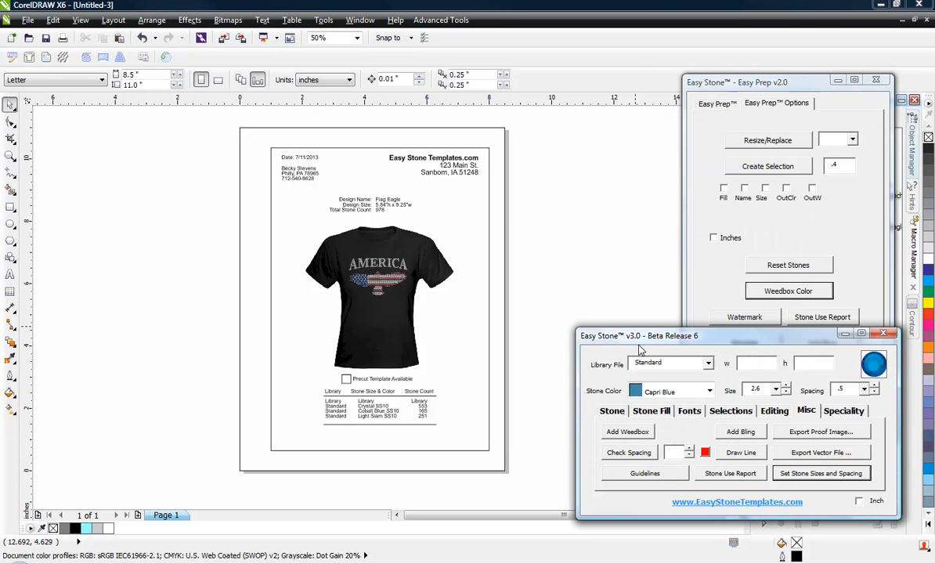
{"action": "left_click", "coordinate": [804, 211]}
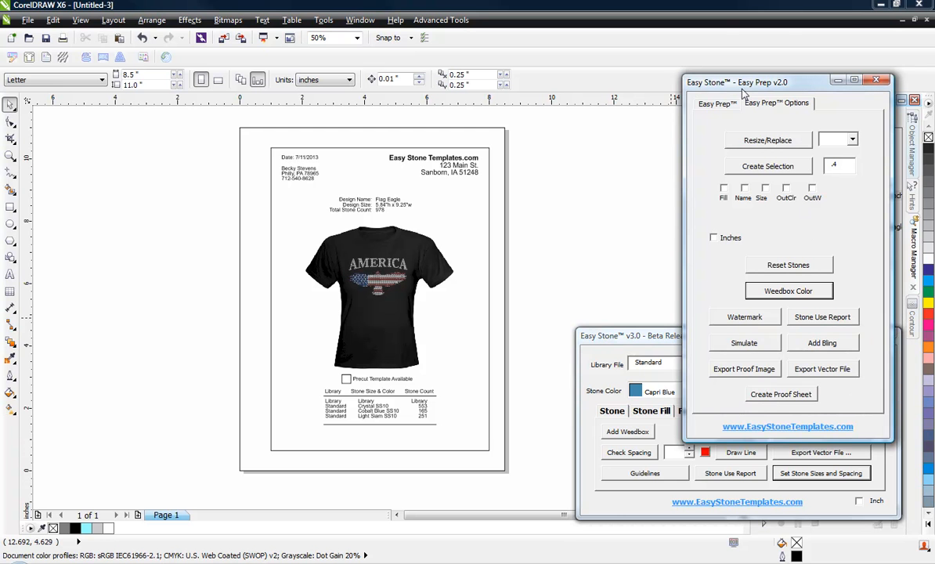
{"action": "left_click", "coordinate": [598, 335]}
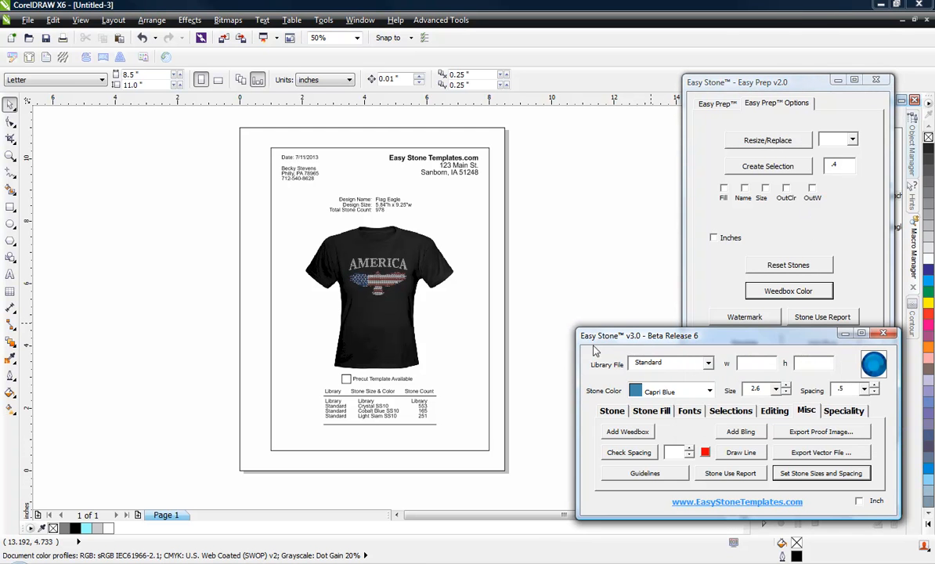